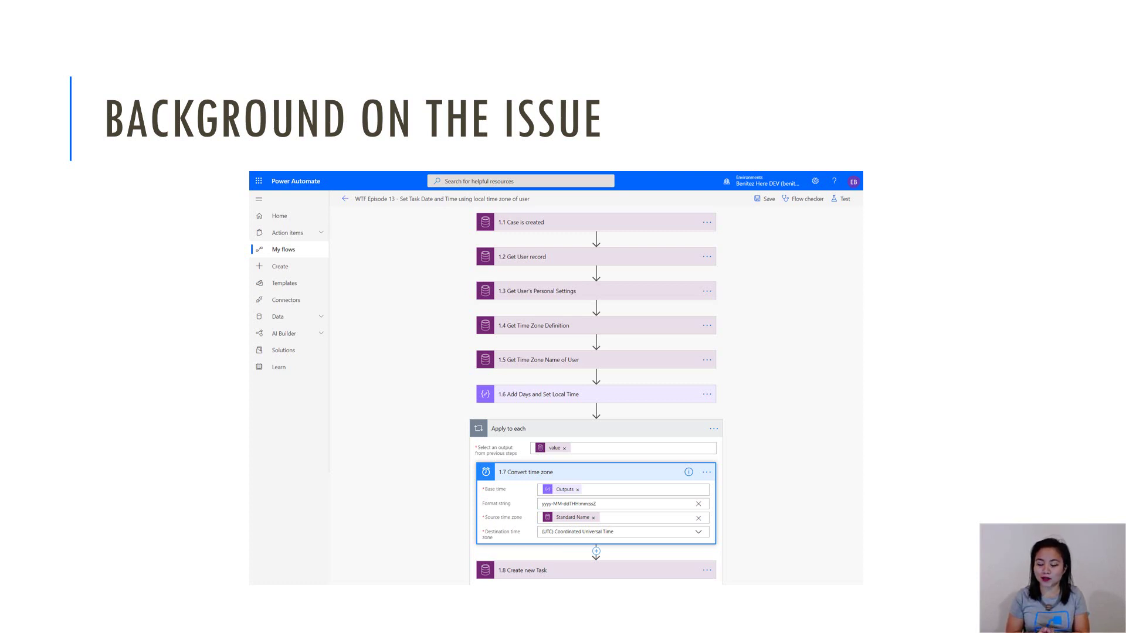
Advance the slide show to the zoomed view of Convert time zone.
{"action": "key", "text": "Right"}
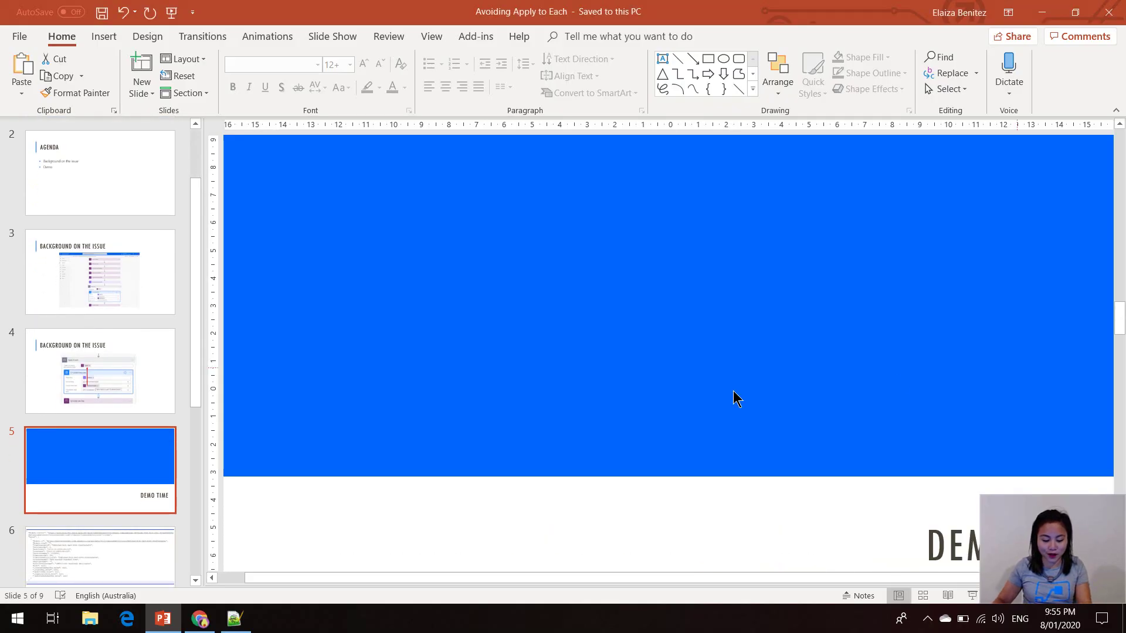
In the browser's time-zone flow, trace Convert time zone's Standard Name token to the Apply to each loop.
{"action": "left_click", "coordinate": [189, 624]}
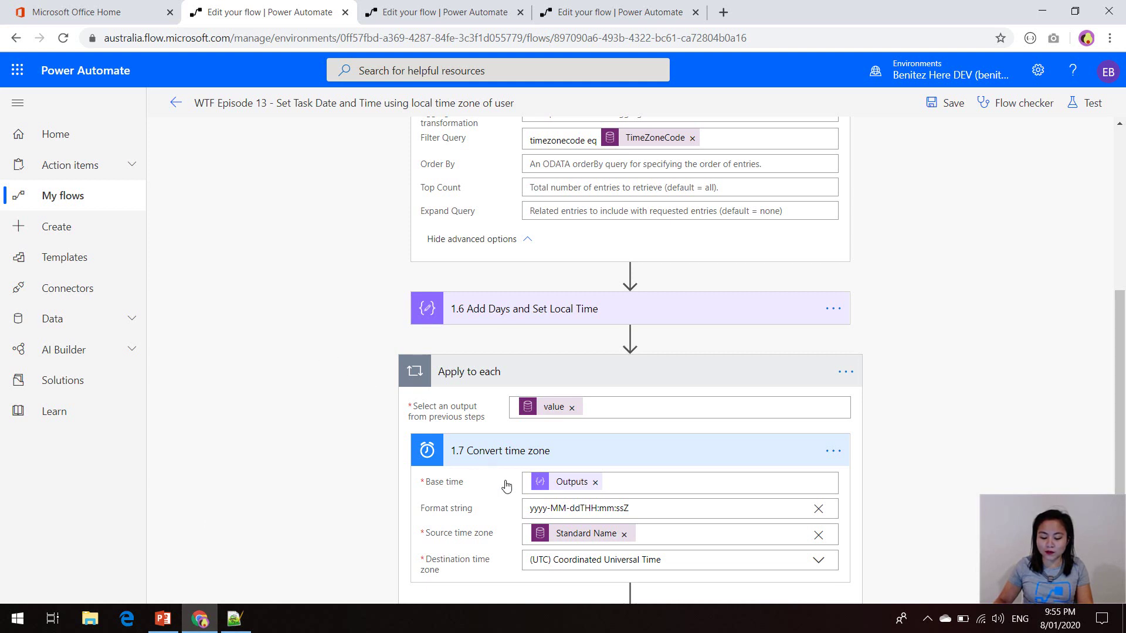
{"action": "mouse_move", "coordinate": [553, 540]}
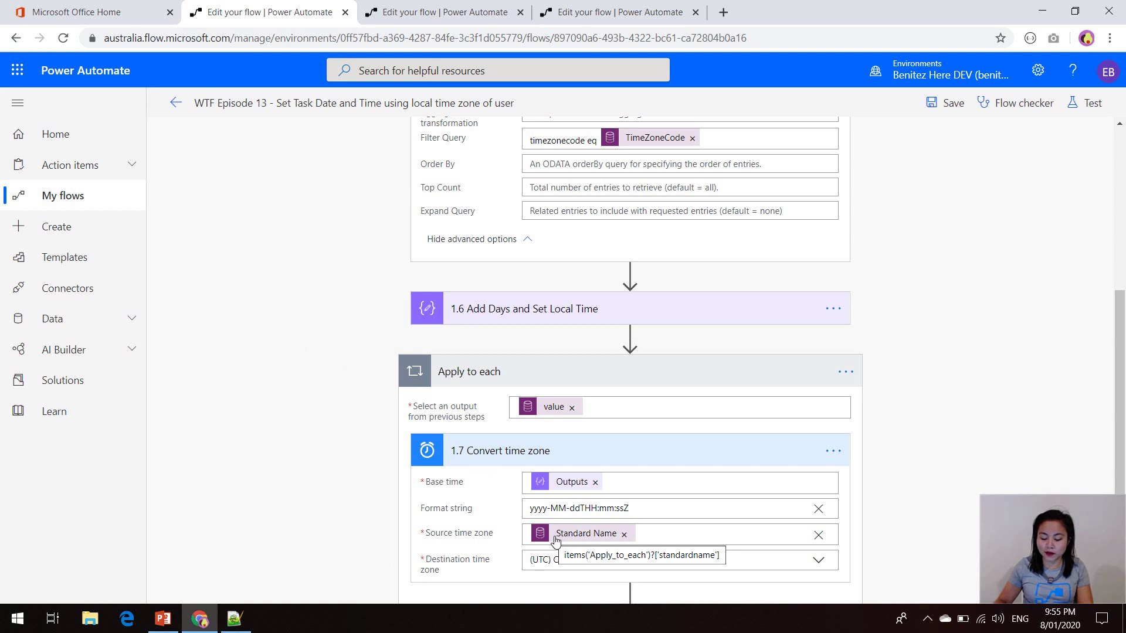
{"action": "scroll", "coordinate": [980, 467], "scroll_direction": "up", "scroll_amount": 5}
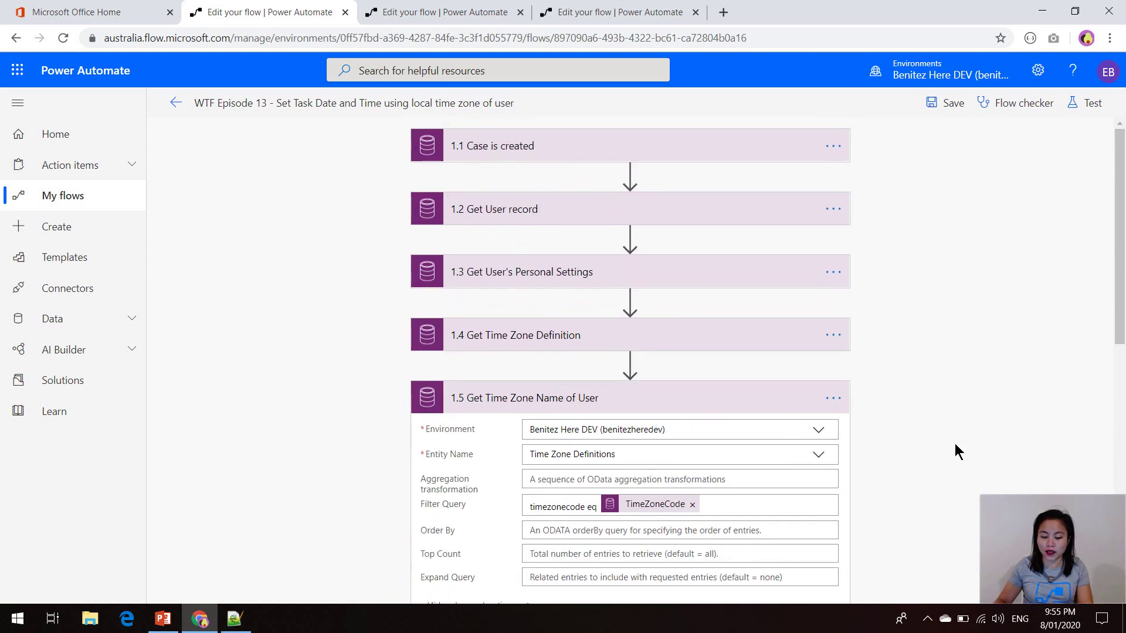
{"action": "scroll", "coordinate": [546, 387], "scroll_direction": "down", "scroll_amount": 1}
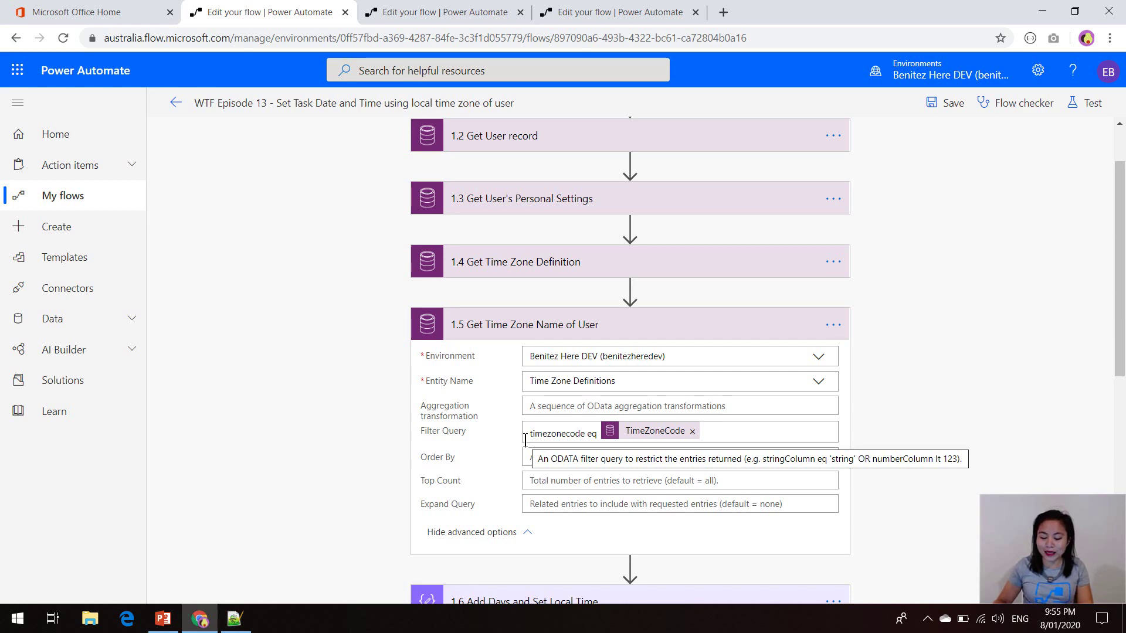
Open the Option One JSON response and point out its value array and standardname 'New Zealand Standard Time'.
{"action": "left_click", "coordinate": [249, 627]}
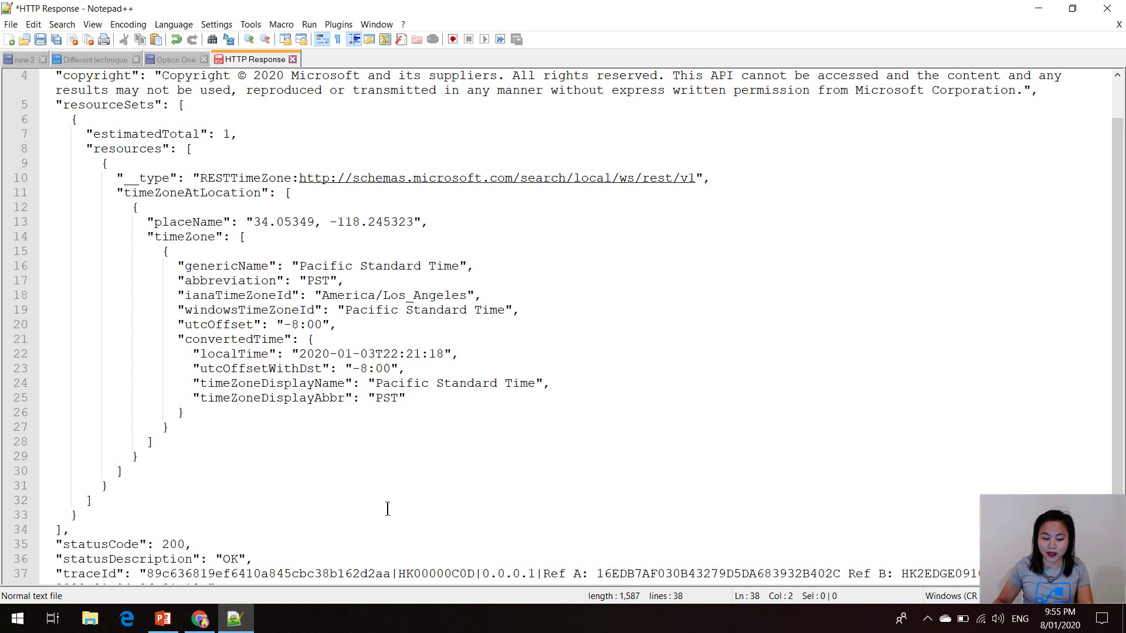
{"action": "left_click", "coordinate": [174, 59]}
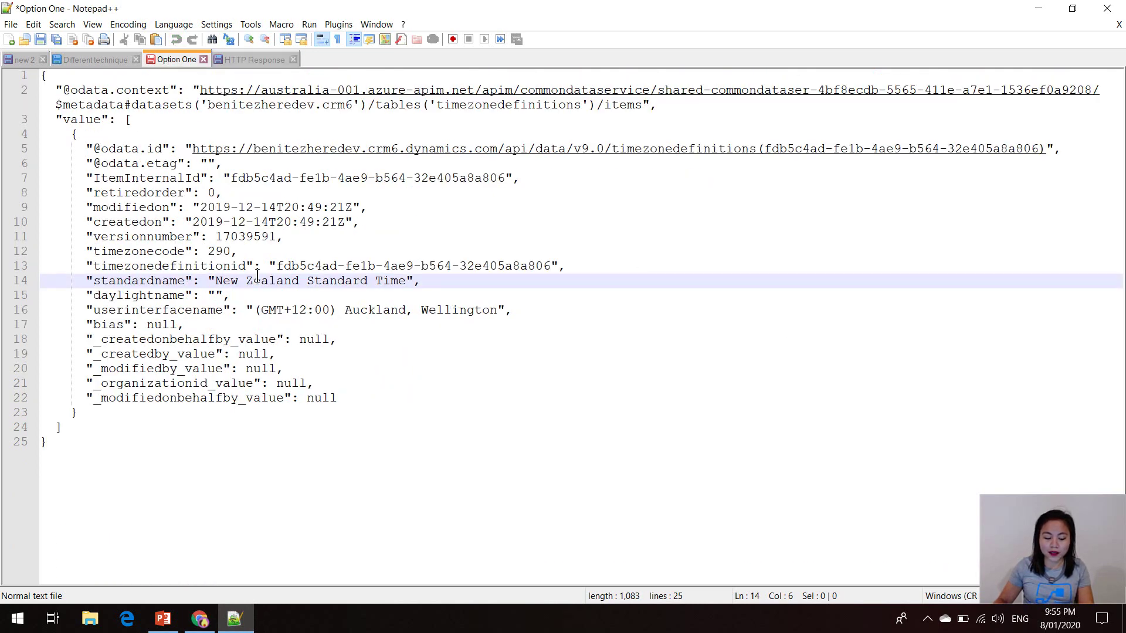
{"action": "left_click", "coordinate": [130, 120]}
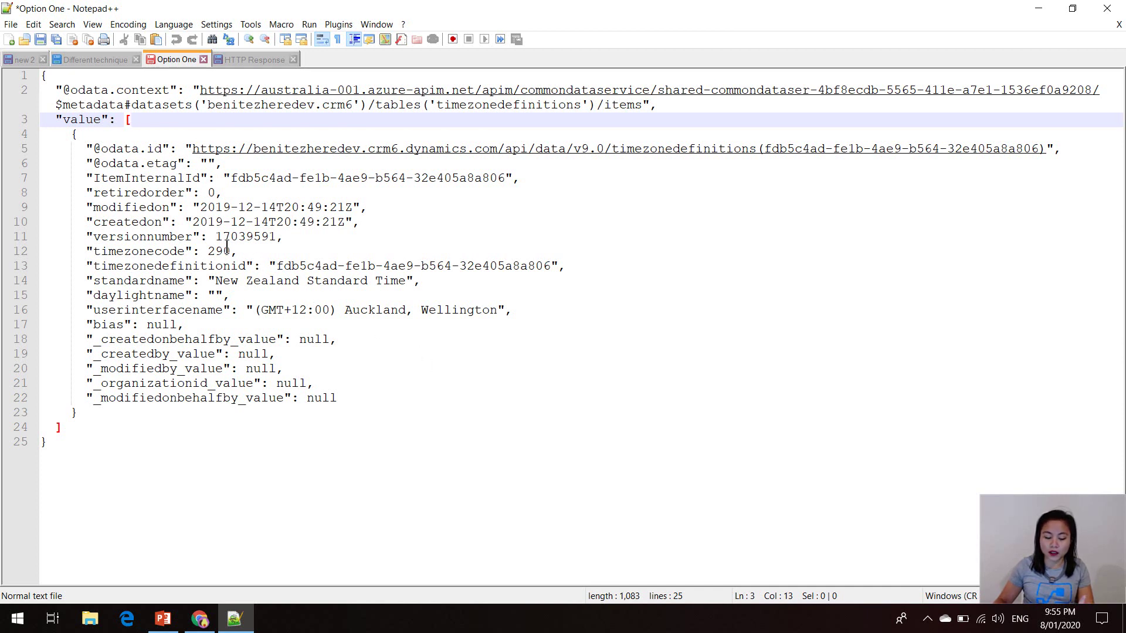
{"action": "left_click", "coordinate": [132, 287]}
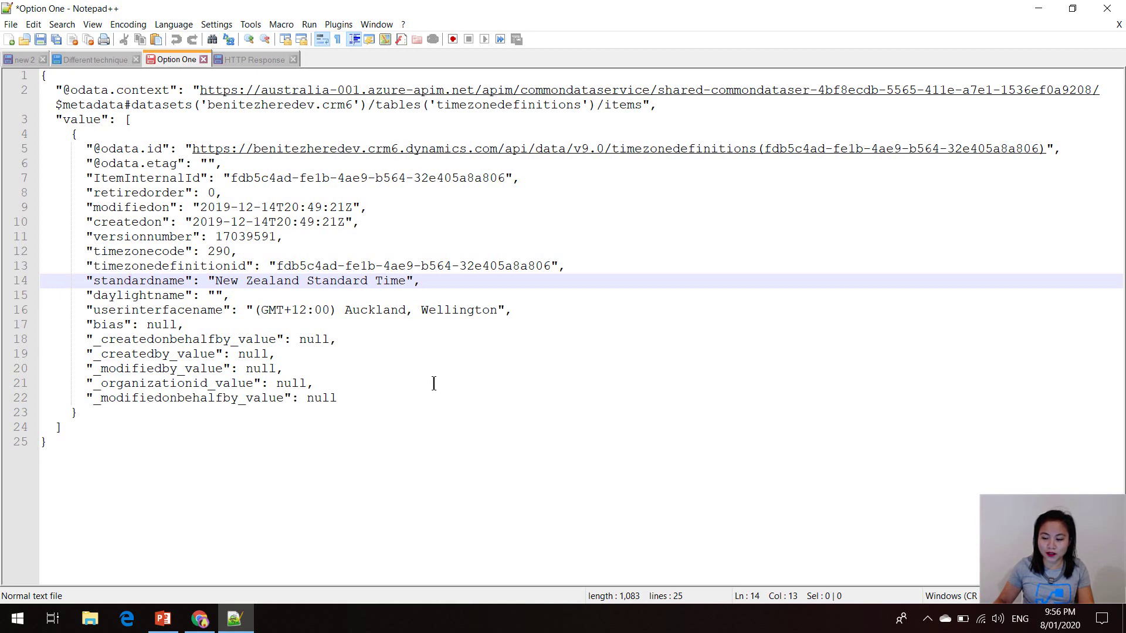
Switch to the copy of the flow in the third browser tab.
{"action": "left_click", "coordinate": [1041, 13]}
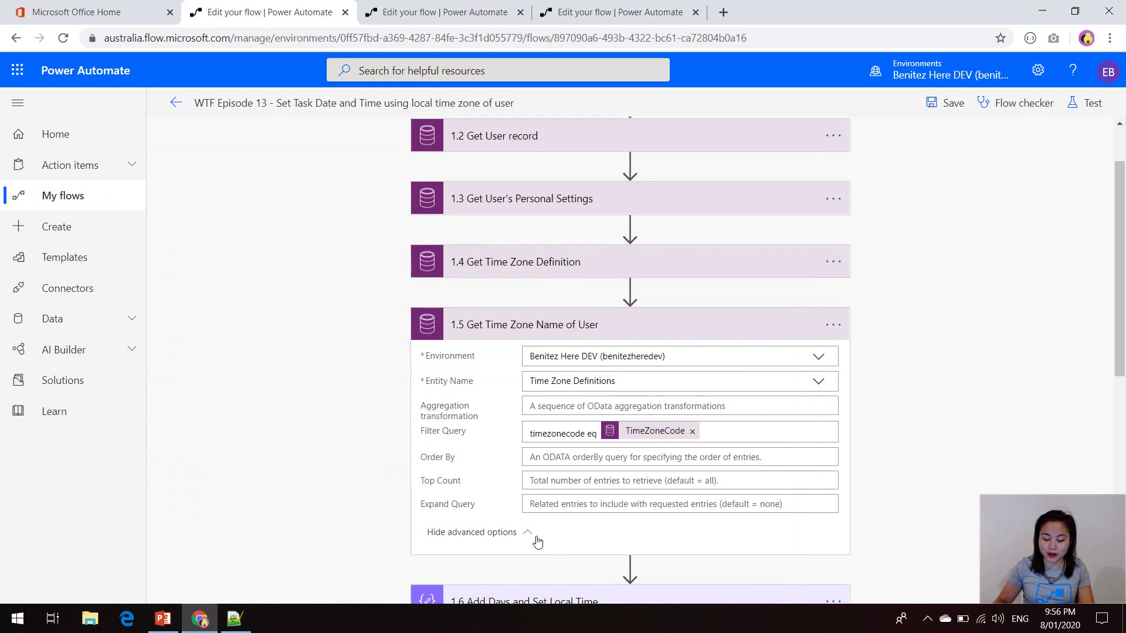
{"action": "scroll", "coordinate": [535, 540], "scroll_direction": "down", "scroll_amount": 5}
{"action": "left_click", "coordinate": [444, 13]}
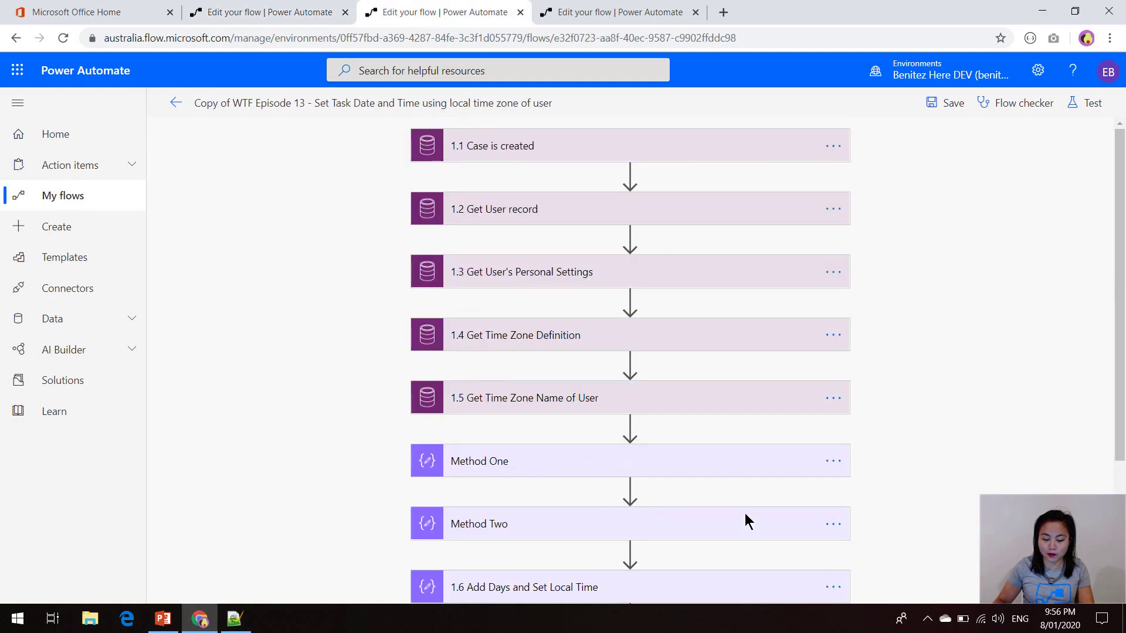
{"action": "scroll", "coordinate": [745, 516], "scroll_direction": "down", "scroll_amount": 3}
Expand Method One's expression and 1.7 Convert Time Zone's fields, then return to PowerPoint.
{"action": "left_click", "coordinate": [525, 278]}
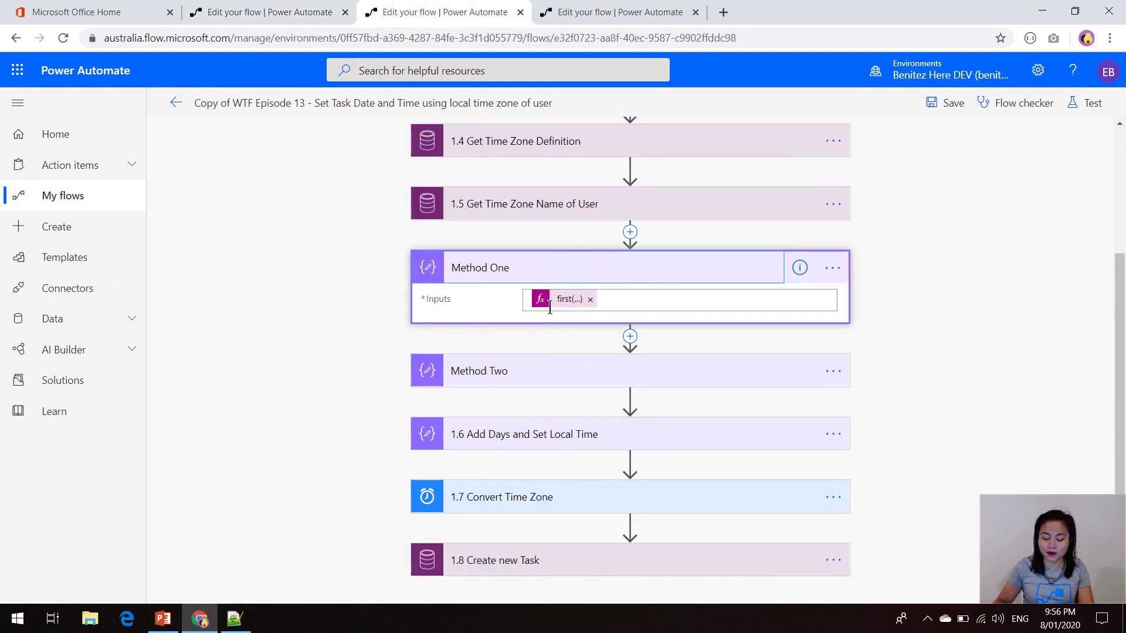
{"action": "left_click", "coordinate": [515, 496]}
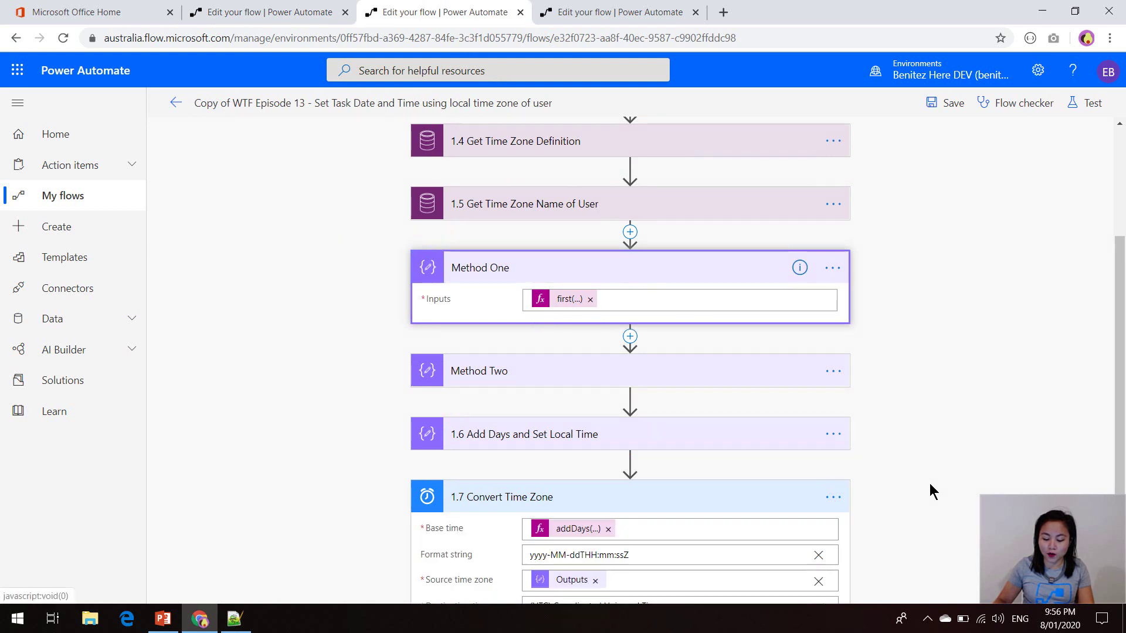
{"action": "scroll", "coordinate": [929, 483], "scroll_direction": "down", "scroll_amount": 3}
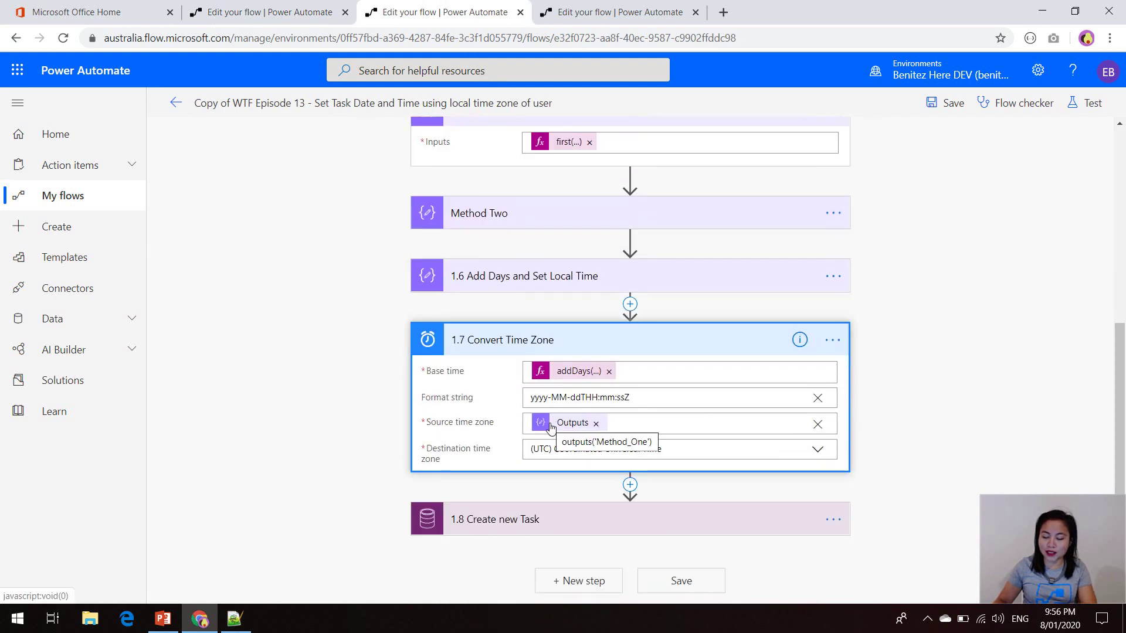
{"action": "scroll", "coordinate": [551, 426], "scroll_direction": "up", "scroll_amount": 1}
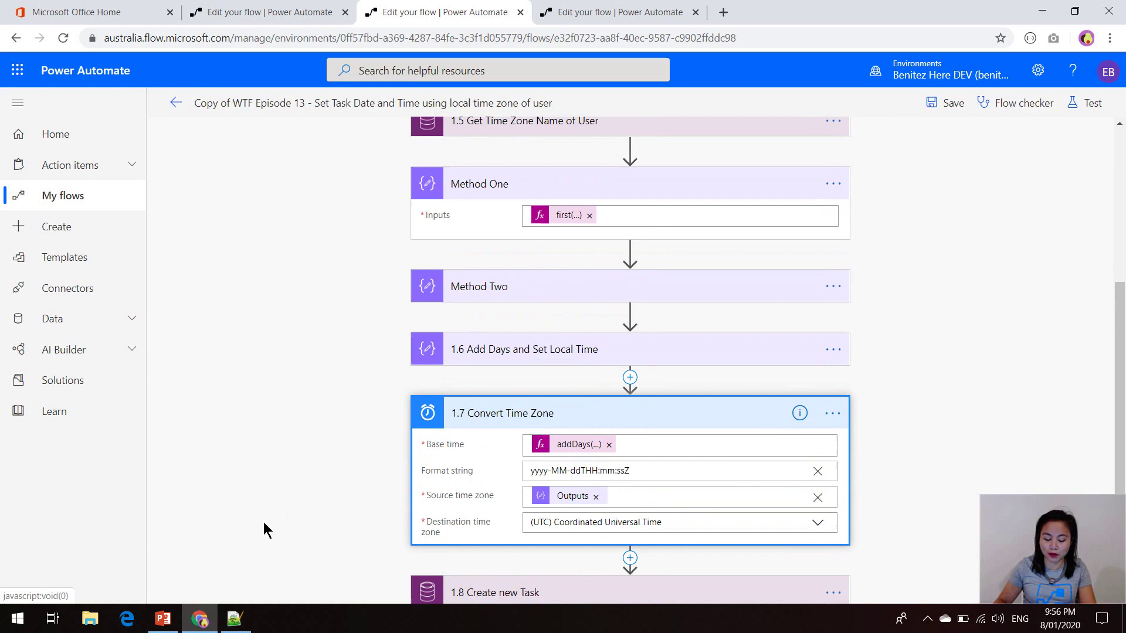
{"action": "left_click", "coordinate": [163, 619]}
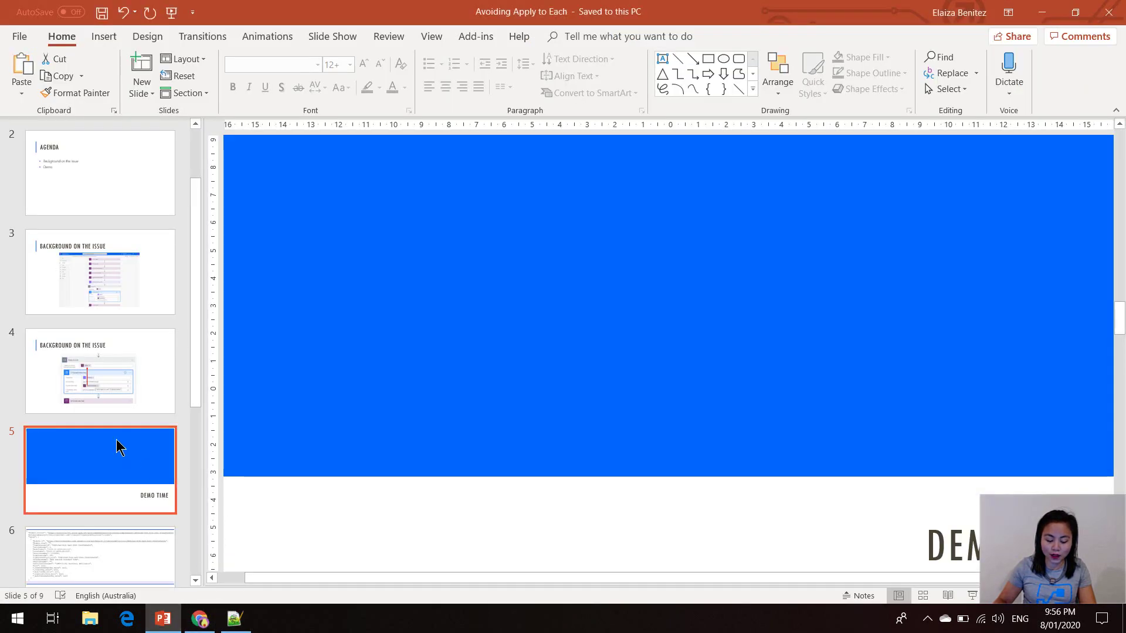
Present slide 6 and advance its build until the formula is wrapped in first() as part 2.
{"action": "left_click", "coordinate": [116, 535]}
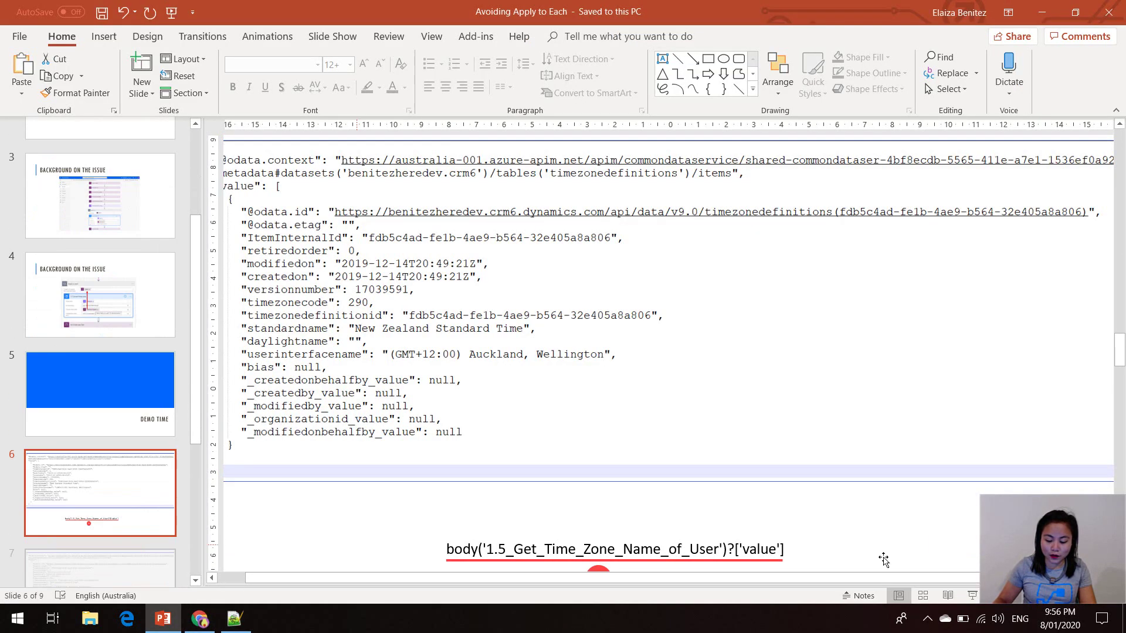
{"action": "left_click", "coordinate": [972, 595]}
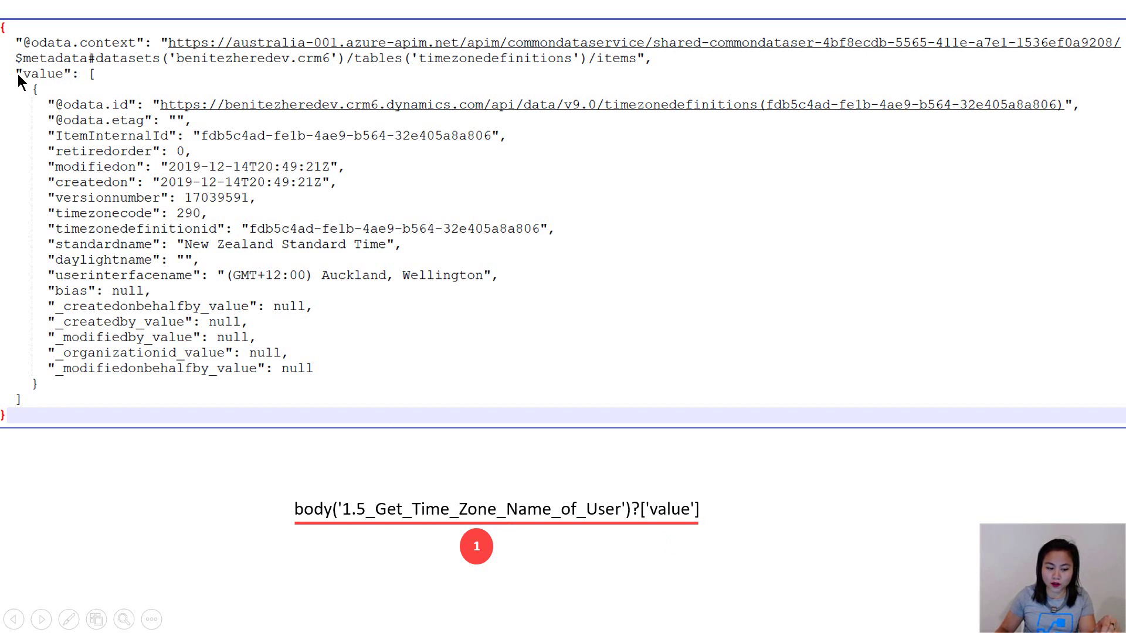
{"action": "left_click", "coordinate": [52, 79]}
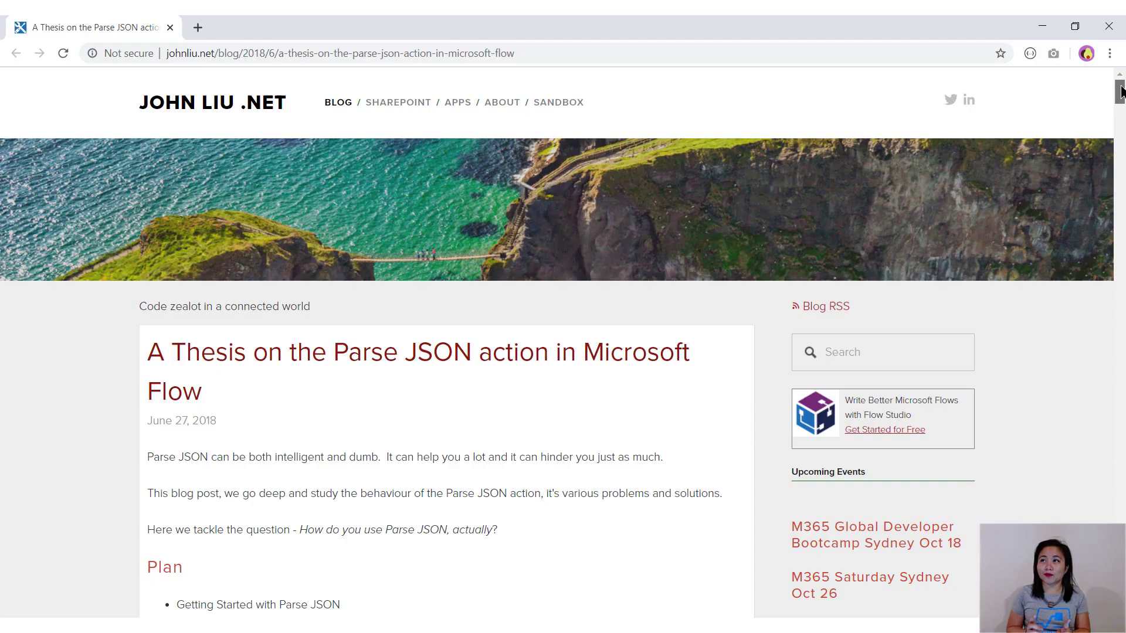
Reveal ?['standardname'] as part 3 of the formula beneath the JSON response.
{"action": "left_click_drag", "start_coordinate": [1119, 82], "coordinate": [1120, 198]}
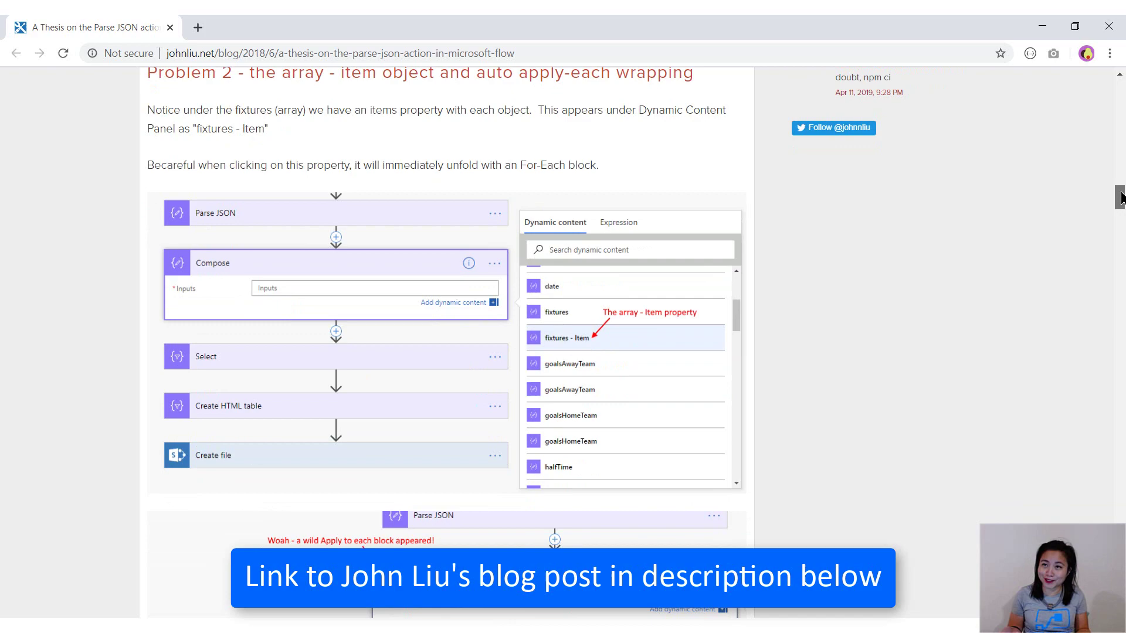
{"action": "scroll", "coordinate": [1067, 261], "scroll_direction": "down", "scroll_amount": 5}
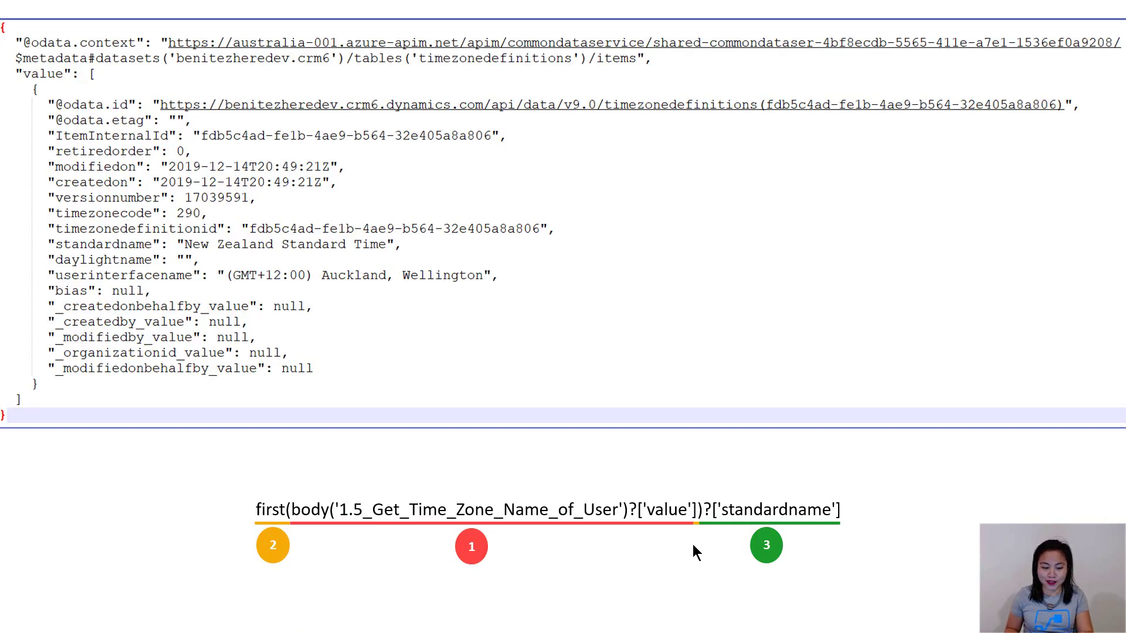
End the slide show, test the flow copy with the most recent previous run, then reopen it in the editor.
{"action": "key", "text": "Escape"}
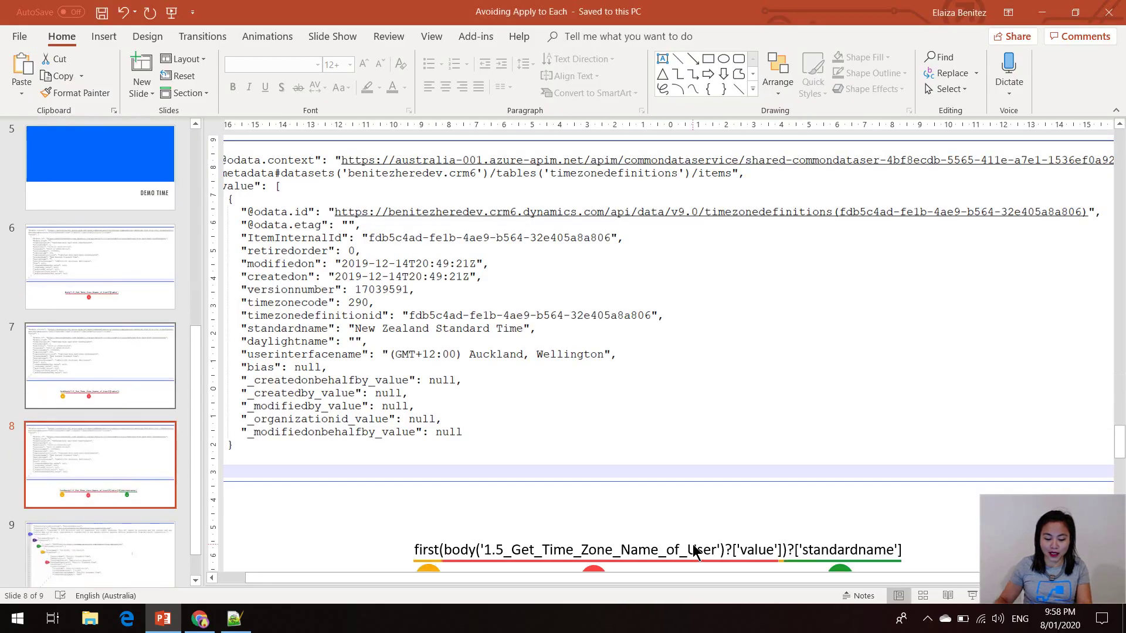
{"action": "left_click", "coordinate": [204, 628]}
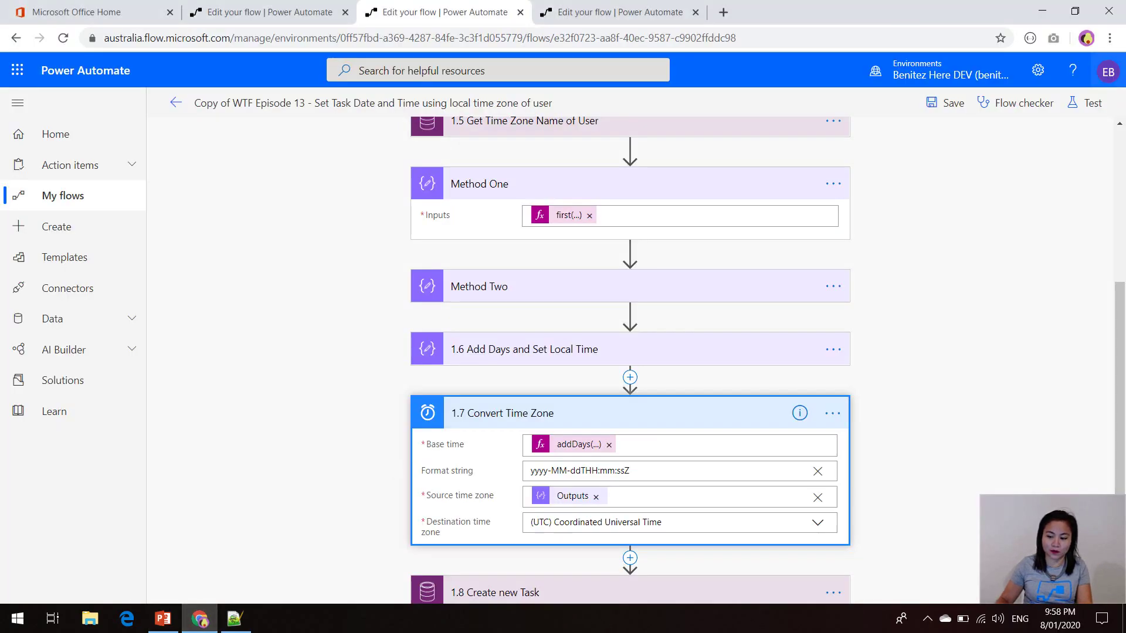
{"action": "left_click", "coordinate": [1093, 112]}
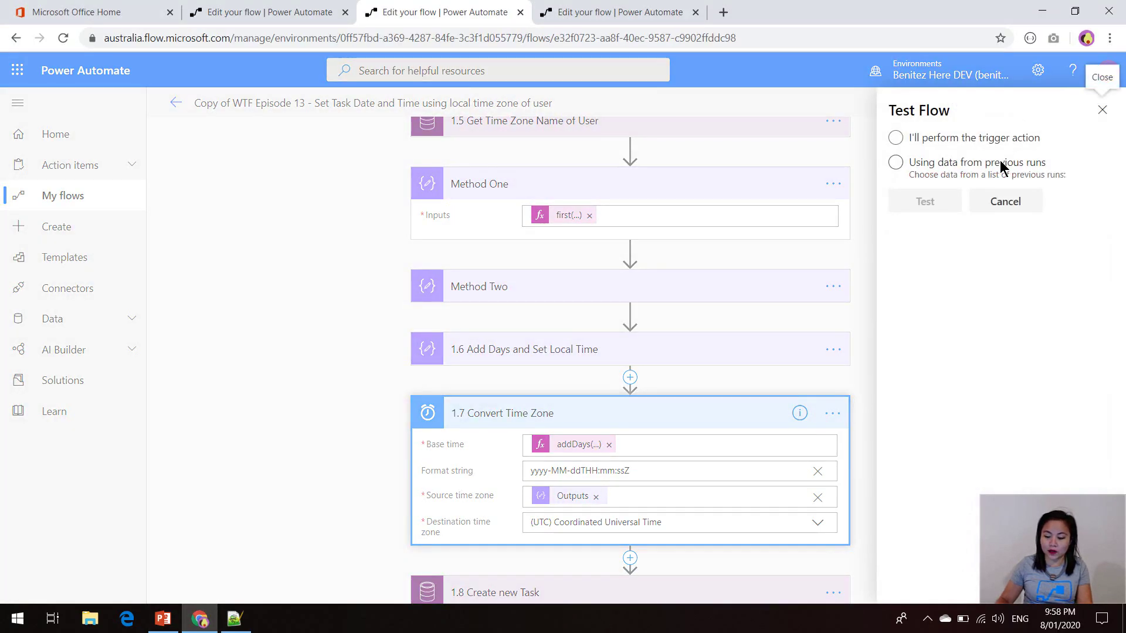
{"action": "left_click", "coordinate": [1002, 164]}
{"action": "left_click", "coordinate": [982, 204]}
{"action": "left_click", "coordinate": [944, 341]}
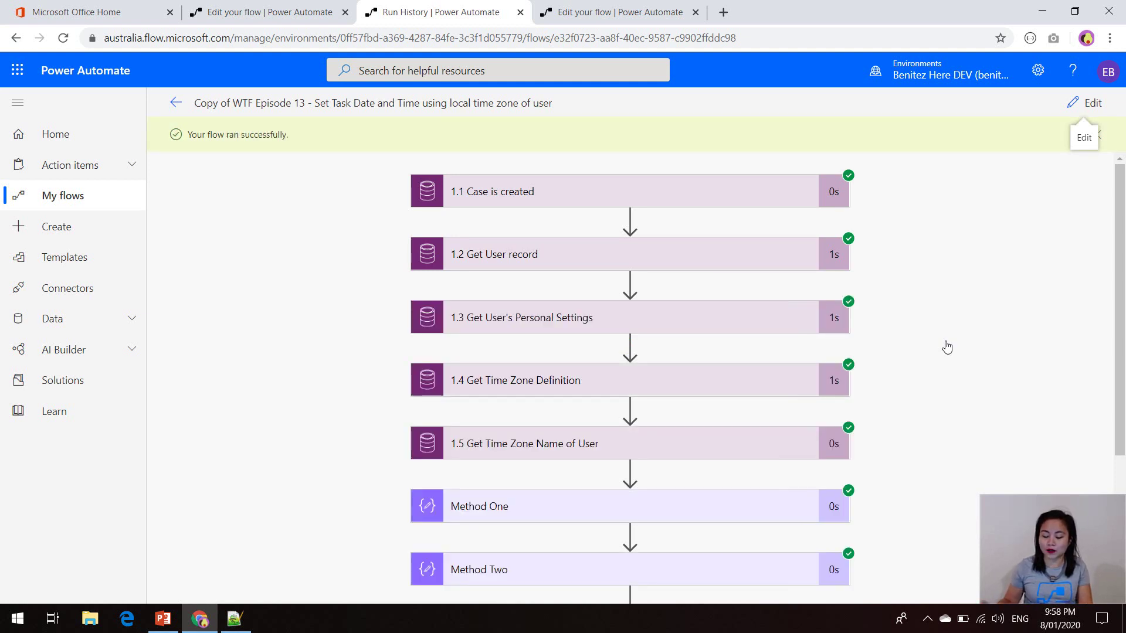
{"action": "scroll", "coordinate": [947, 347], "scroll_direction": "down", "scroll_amount": 4}
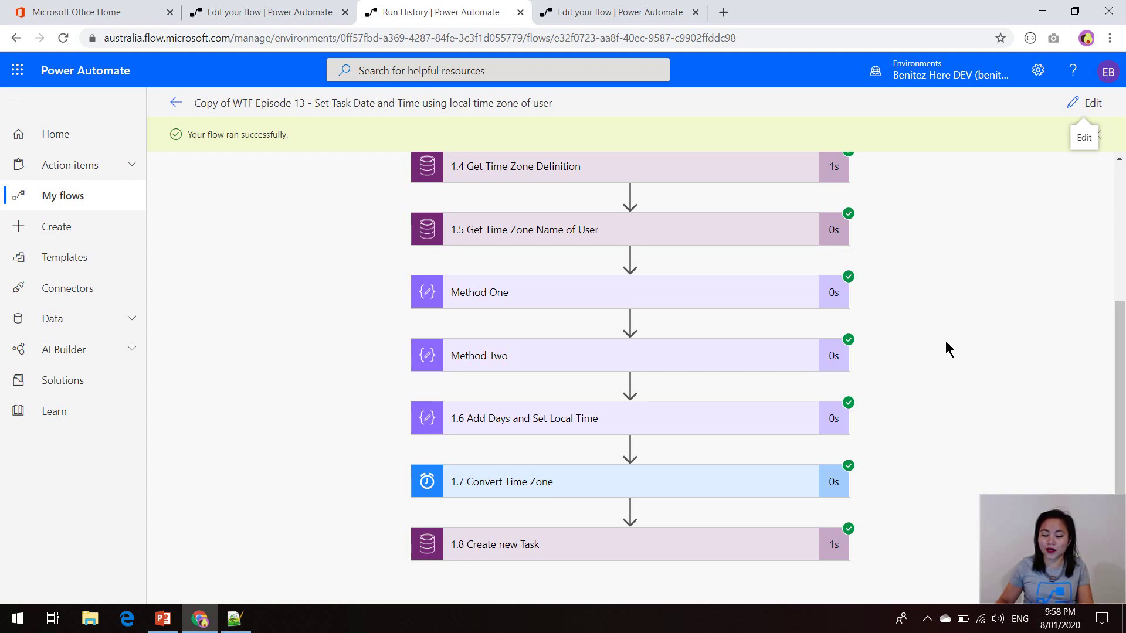
{"action": "left_click", "coordinate": [1085, 103]}
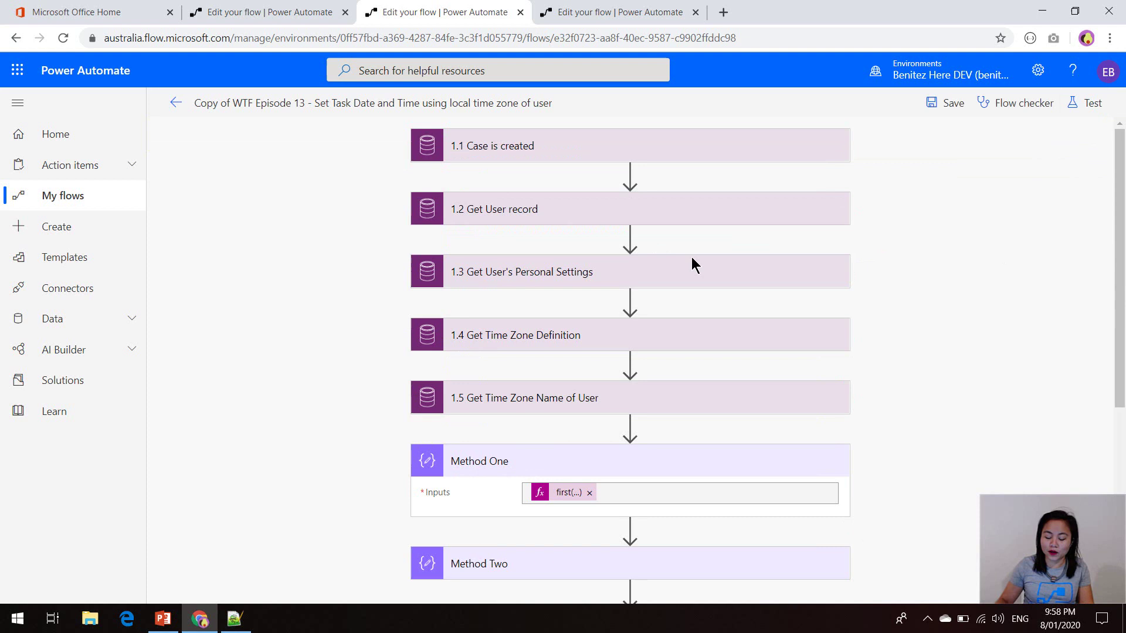
Expand 1.5 Get Time Zone Name of User and Method Two to show the value[0]?['standardname'] expression.
{"action": "left_click", "coordinate": [531, 403]}
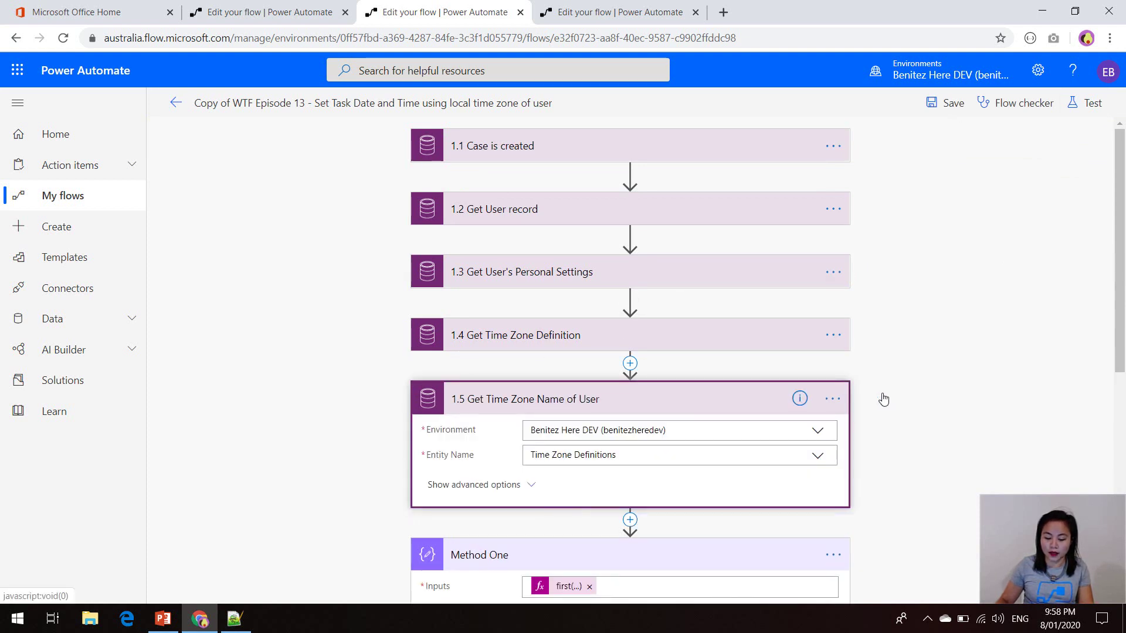
{"action": "scroll", "coordinate": [883, 399], "scroll_direction": "down", "scroll_amount": 5}
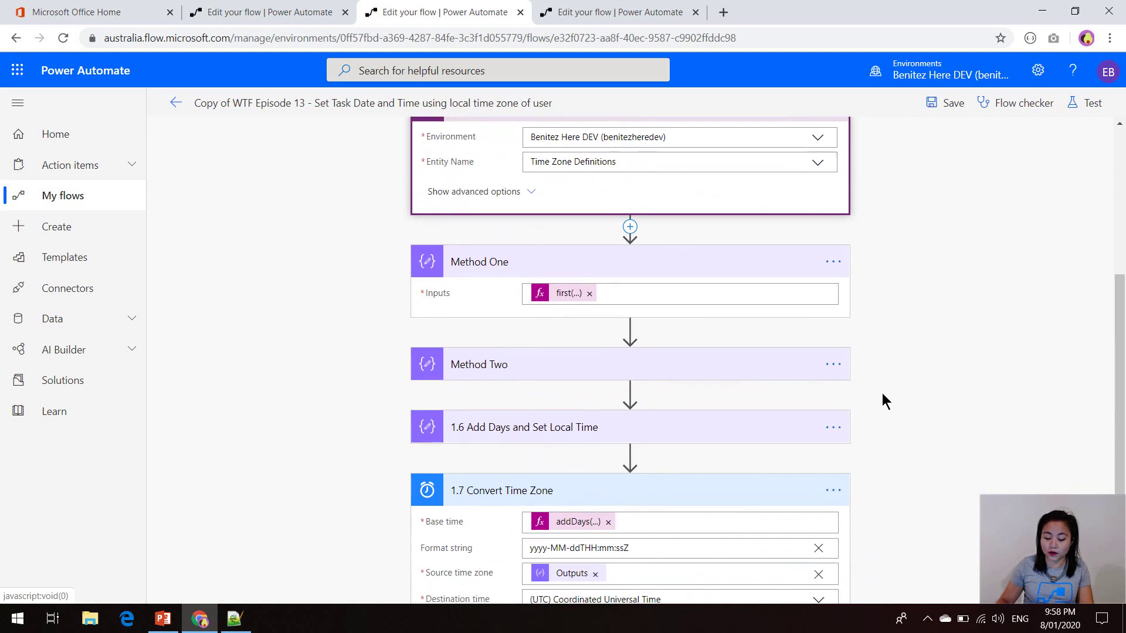
{"action": "left_click", "coordinate": [543, 369]}
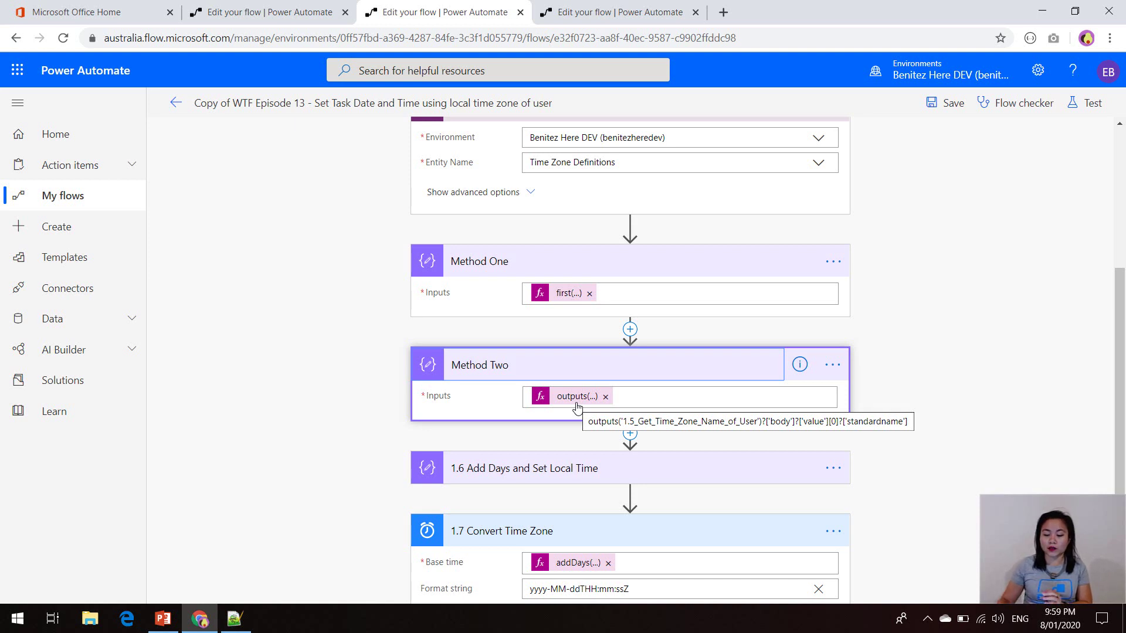
In the Timezone 2 flow, expand and collapse 1.3 Retrieve local time of contact, then bring up Notepad++.
{"action": "left_click", "coordinate": [660, 14]}
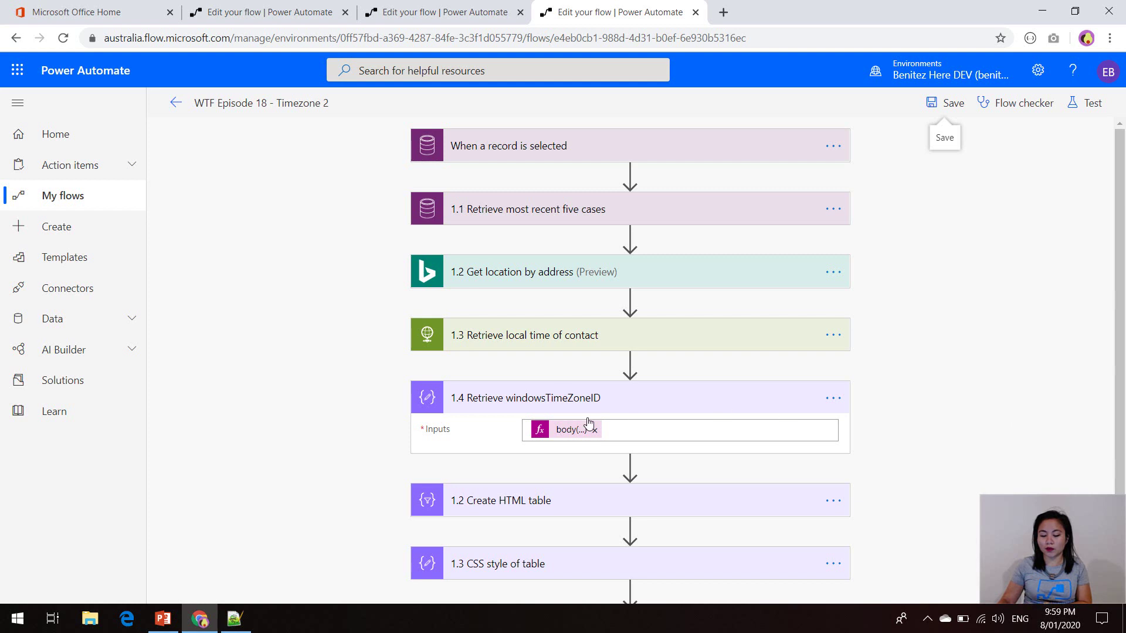
{"action": "left_click", "coordinate": [540, 335]}
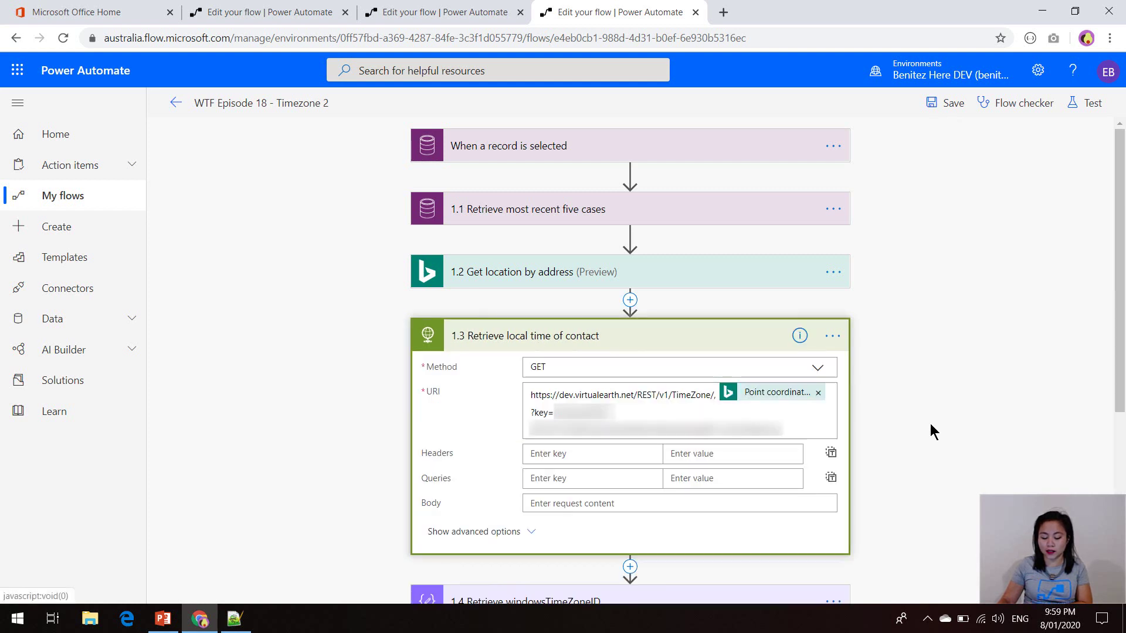
{"action": "scroll", "coordinate": [914, 452], "scroll_direction": "down", "scroll_amount": 3}
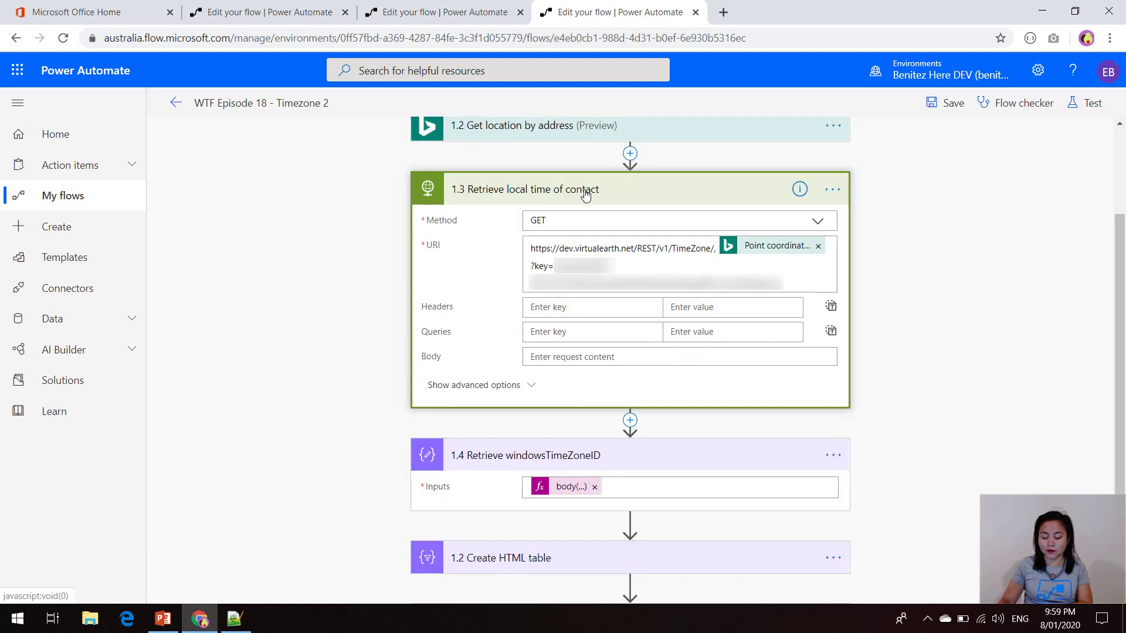
{"action": "left_click", "coordinate": [585, 195]}
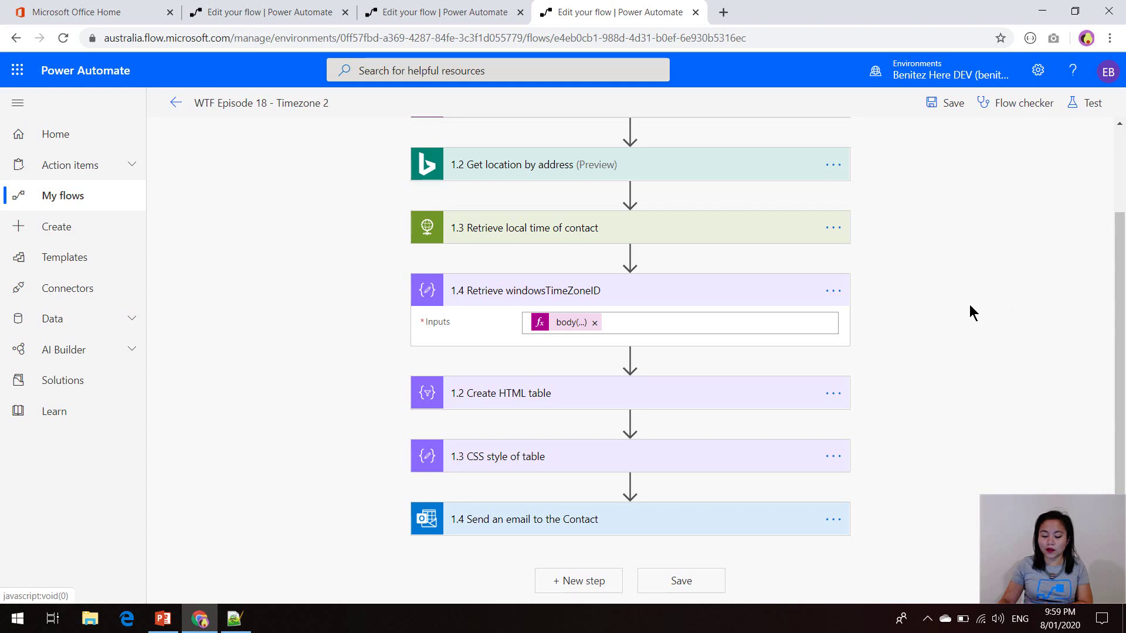
{"action": "left_click", "coordinate": [234, 618]}
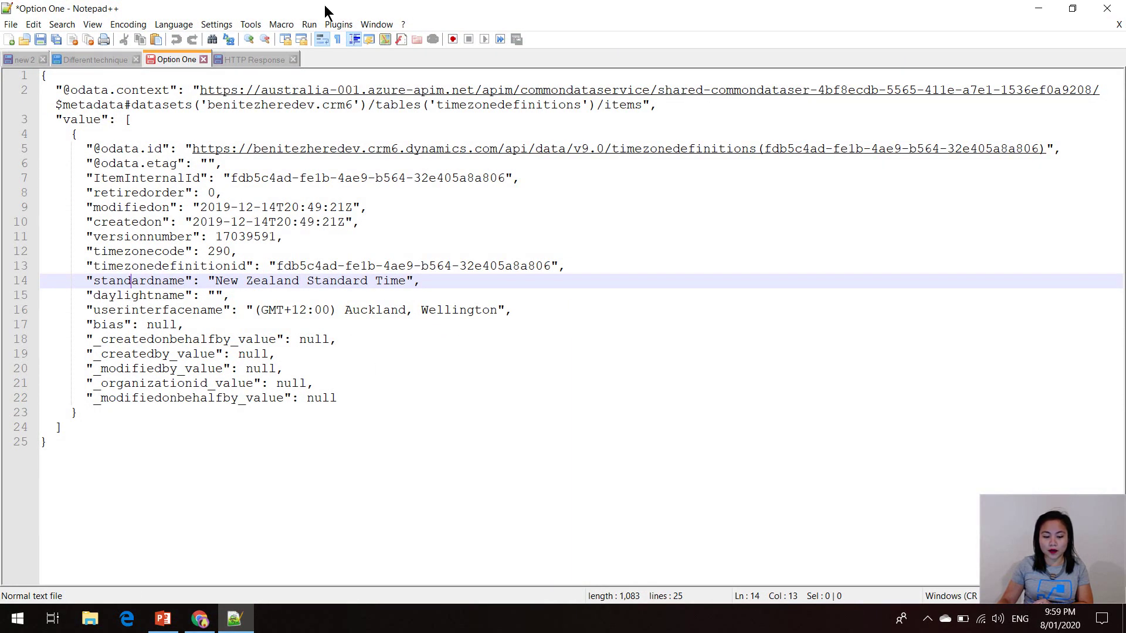
Point out the windowsTimeZoneId line in the saved HTTP Response JSON, then go back to the browser.
{"action": "left_click", "coordinate": [267, 59]}
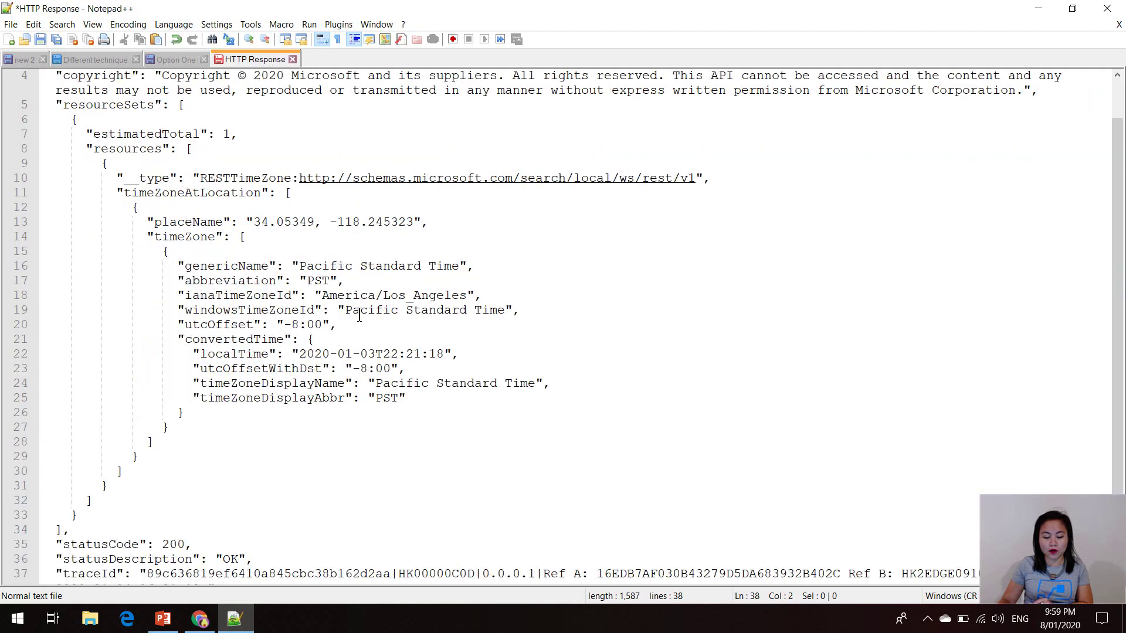
{"action": "left_click", "coordinate": [182, 311]}
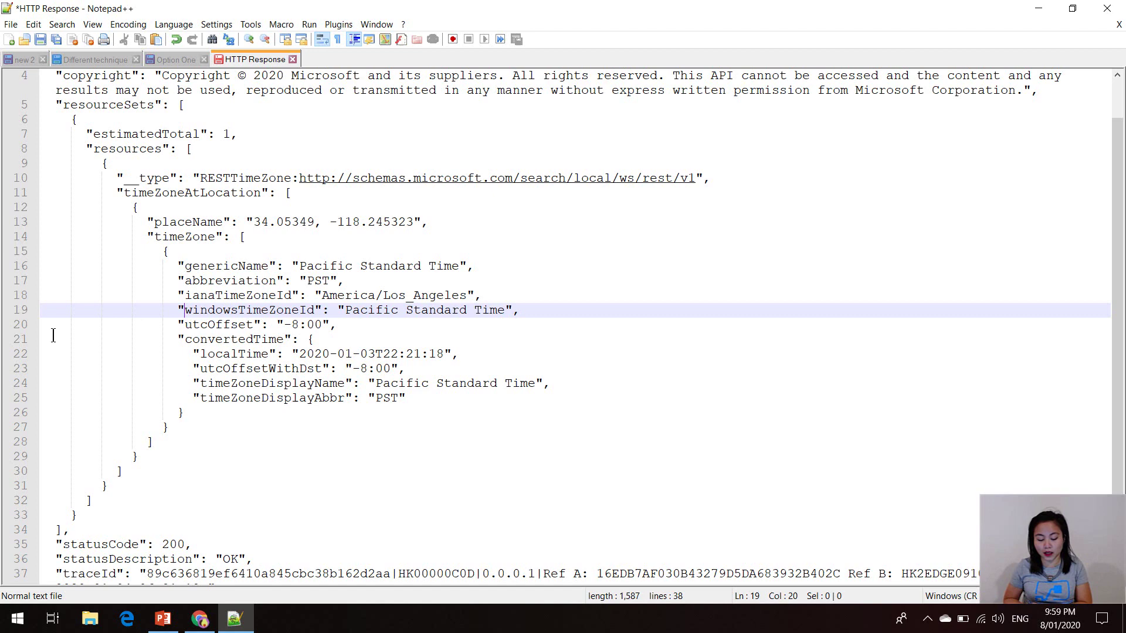
{"action": "left_click", "coordinate": [200, 618]}
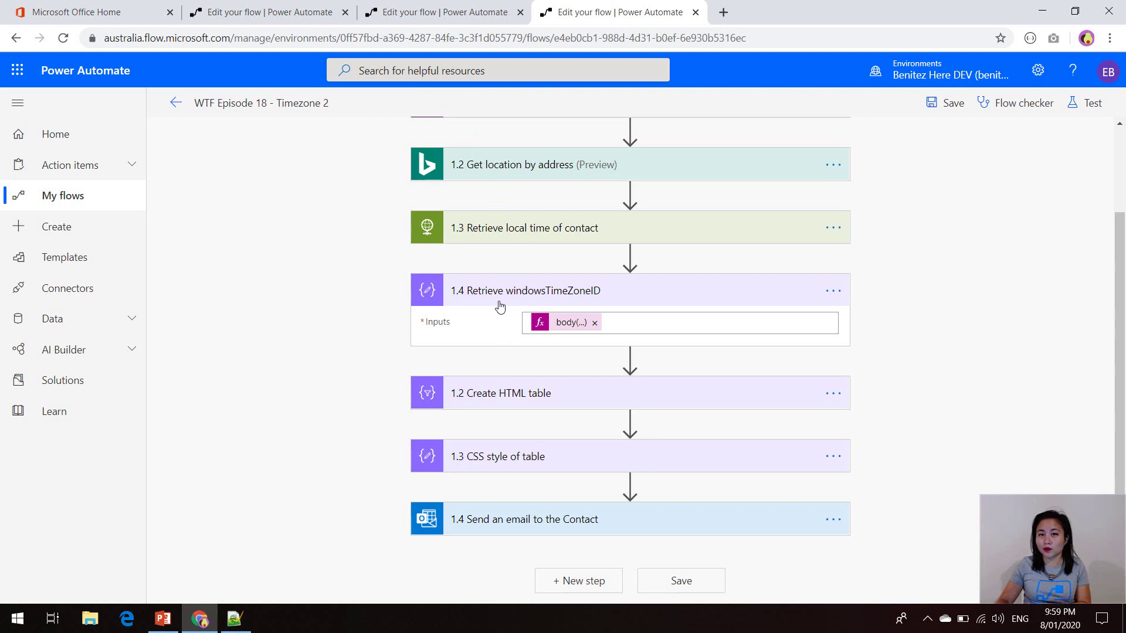
Insert a Parse JSON action after 1.3, using 1.3's response Body as its Content.
{"action": "left_click", "coordinate": [629, 257]}
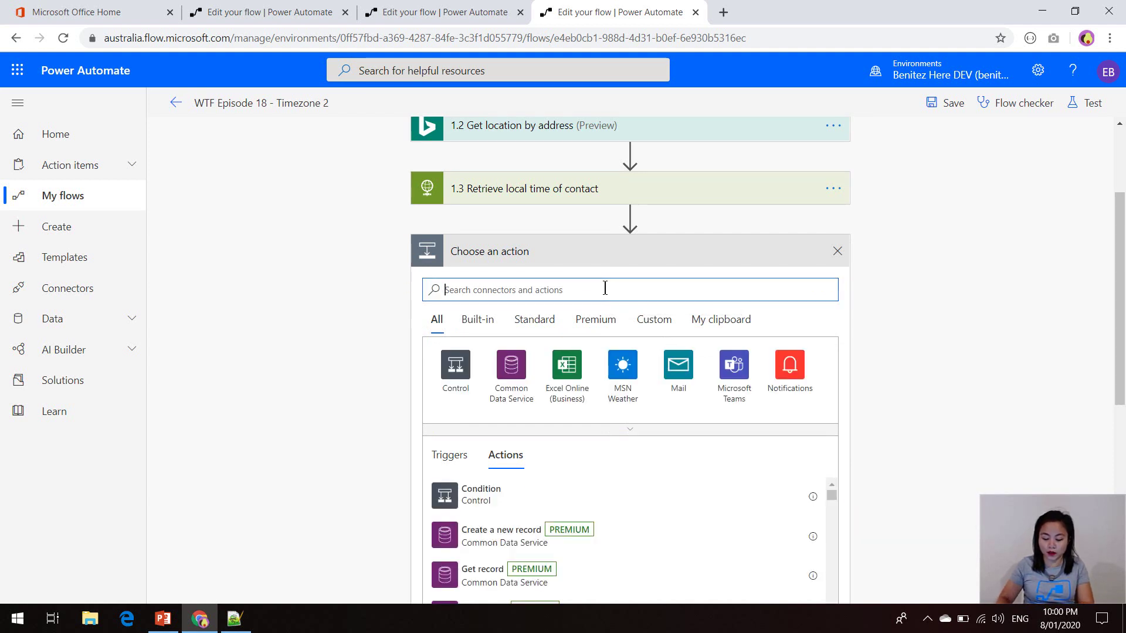
{"action": "type", "text": "Parse J"}
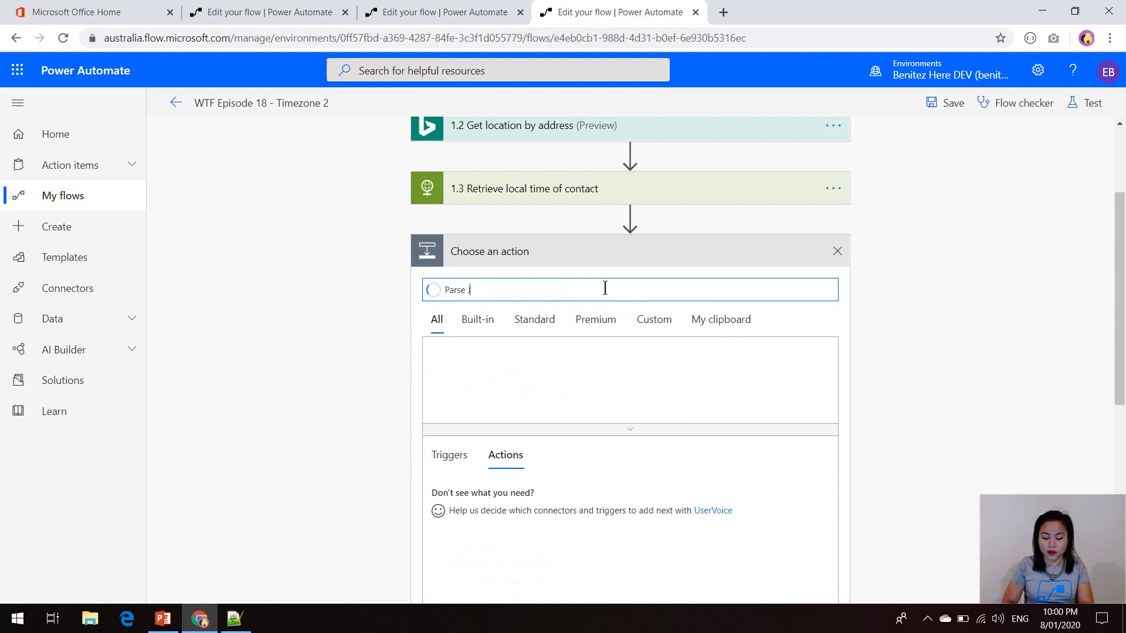
{"action": "type", "text": "SON"}
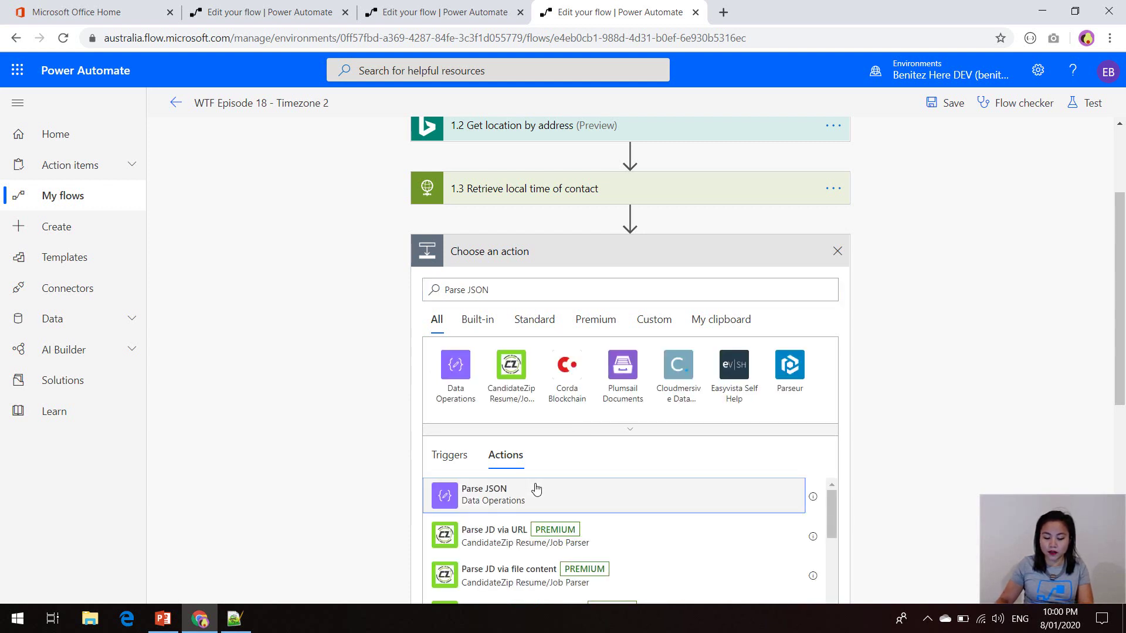
{"action": "left_click", "coordinate": [536, 489]}
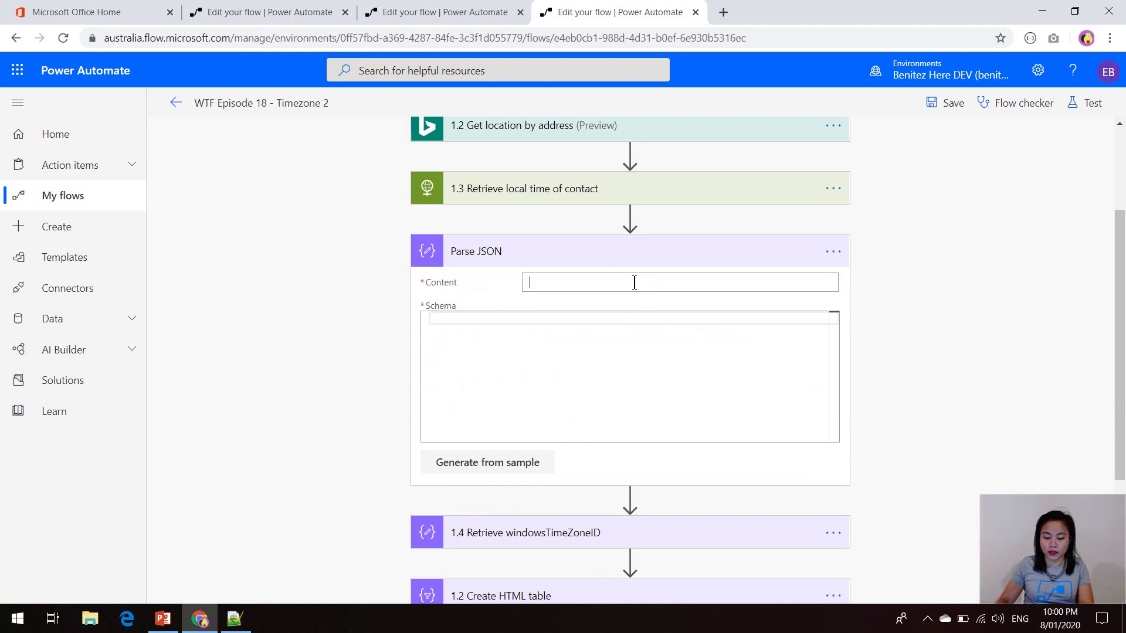
{"action": "left_click", "coordinate": [897, 350]}
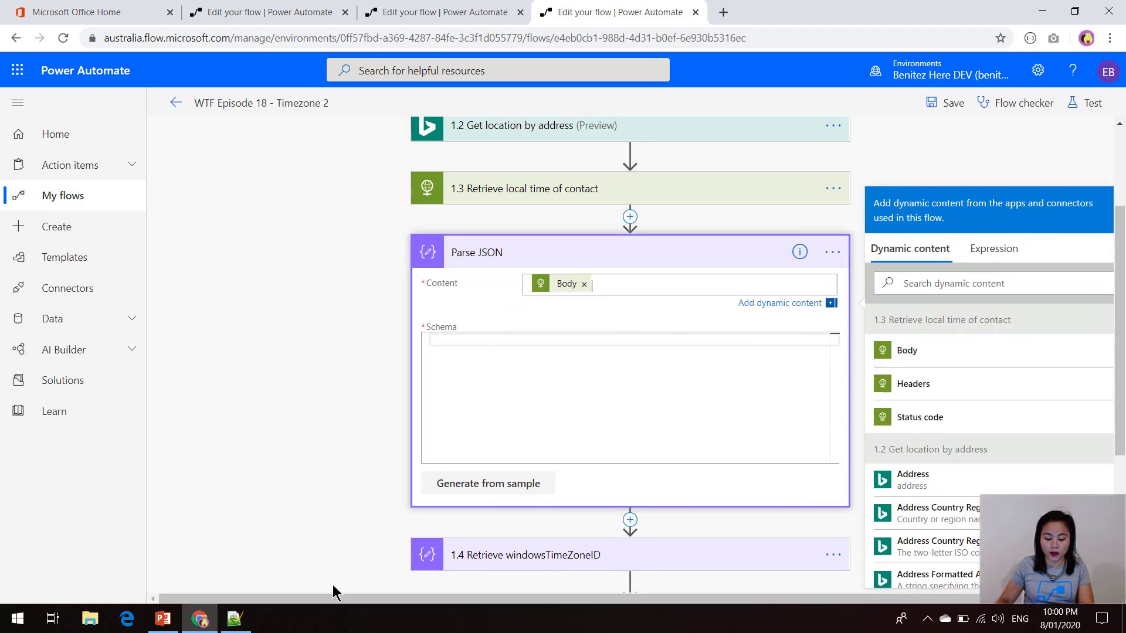
Generate the Parse JSON schema from the HTTP response sample copied from Notepad++.
{"action": "left_click", "coordinate": [235, 619]}
{"action": "left_click", "coordinate": [350, 466]}
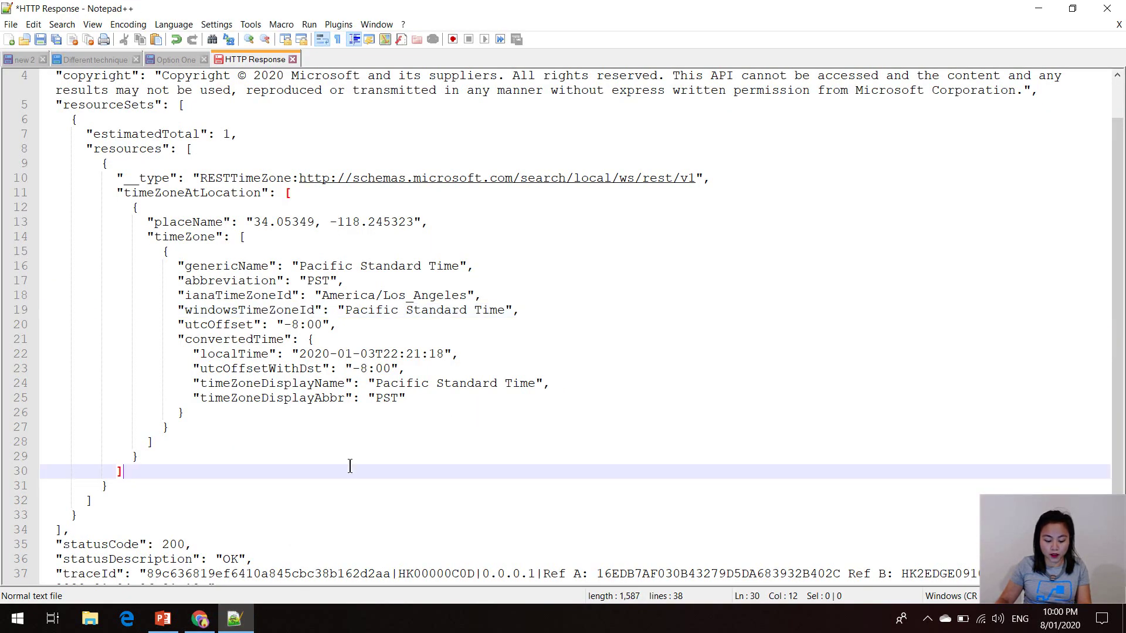
{"action": "key", "text": "ctrl+a"}
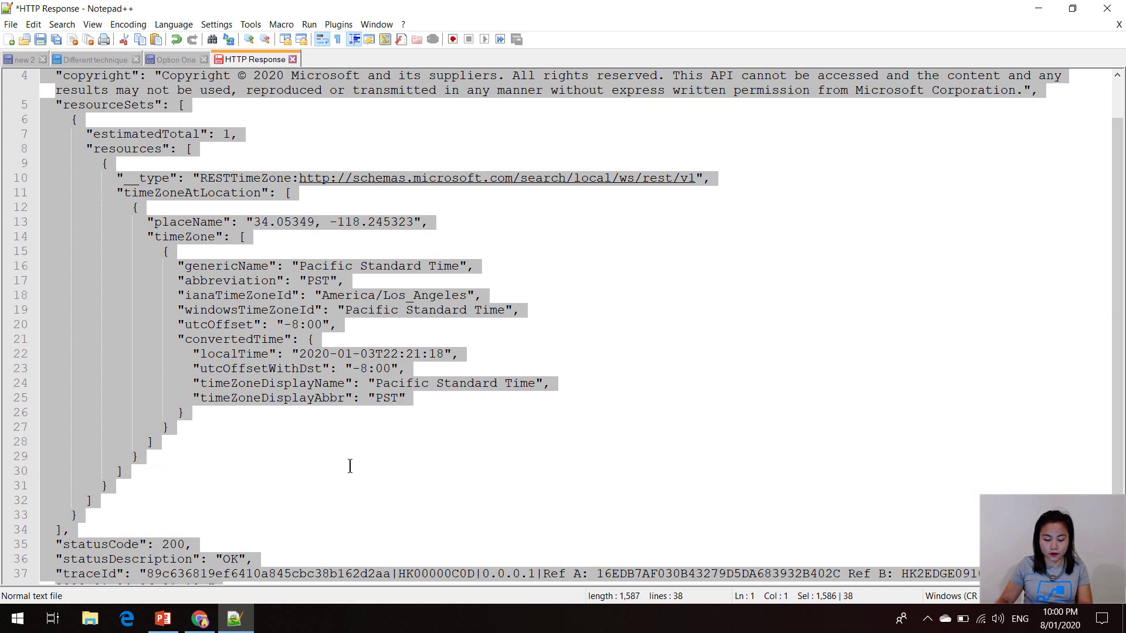
{"action": "left_click", "coordinate": [1039, 8]}
{"action": "left_click", "coordinate": [523, 490]}
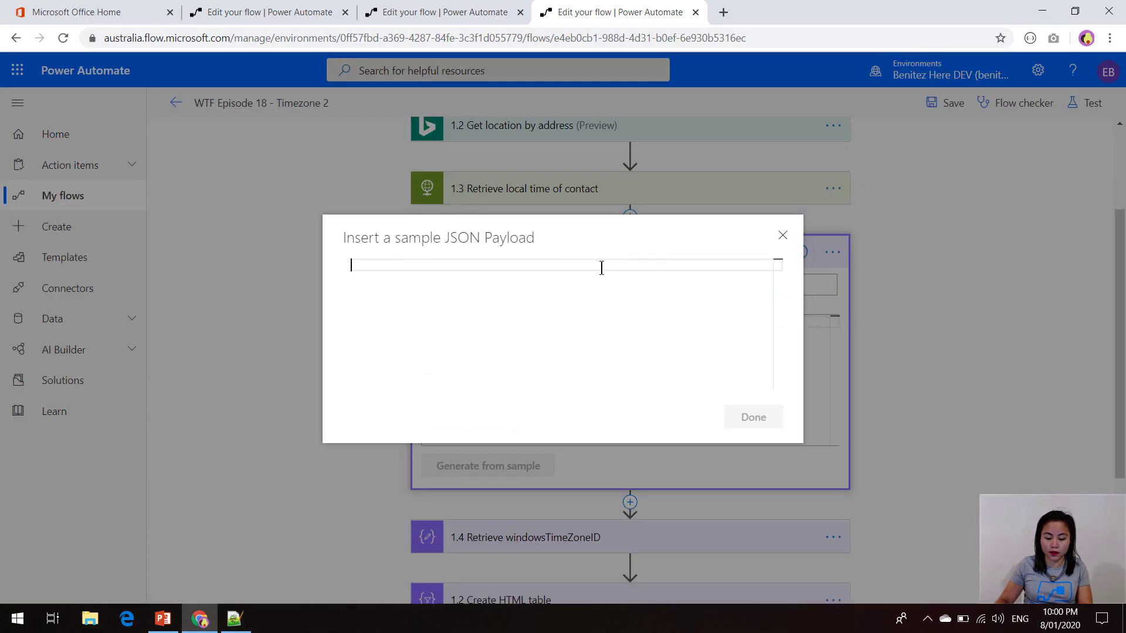
{"action": "key", "text": "ctrl+v"}
{"action": "left_click", "coordinate": [753, 417]}
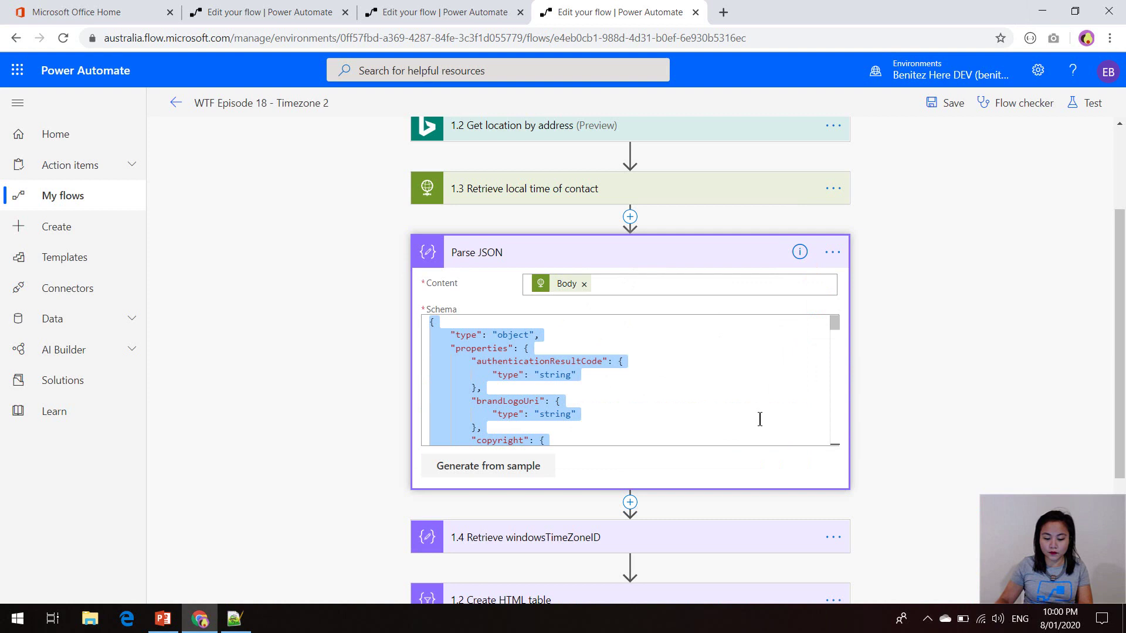
Add a Compose after Parse JSON fed with resources, wrapping it in Apply to each over resourceSets.
{"action": "left_click", "coordinate": [633, 500]}
{"action": "left_click", "coordinate": [634, 522]}
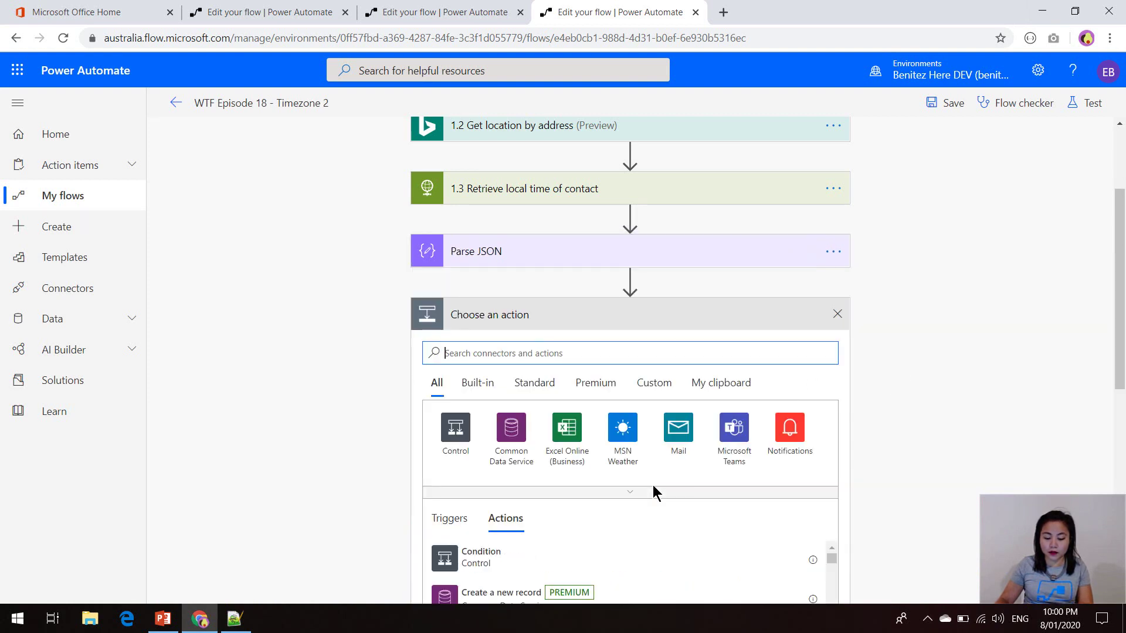
{"action": "left_click", "coordinate": [615, 356]}
{"action": "type", "text": "Co"}
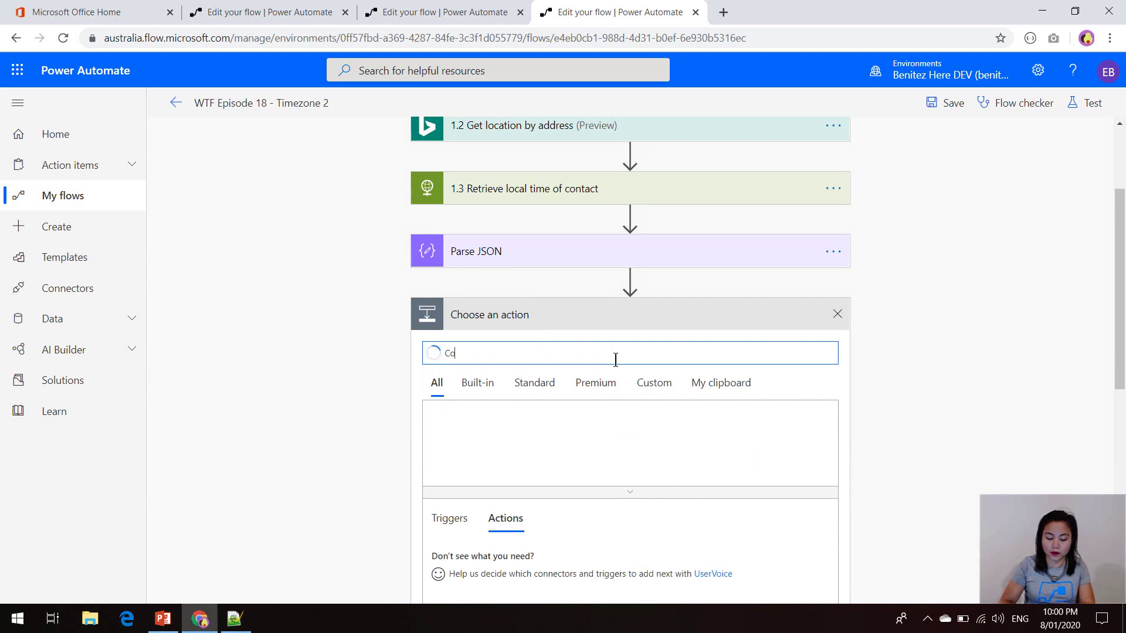
{"action": "type", "text": "mpose"}
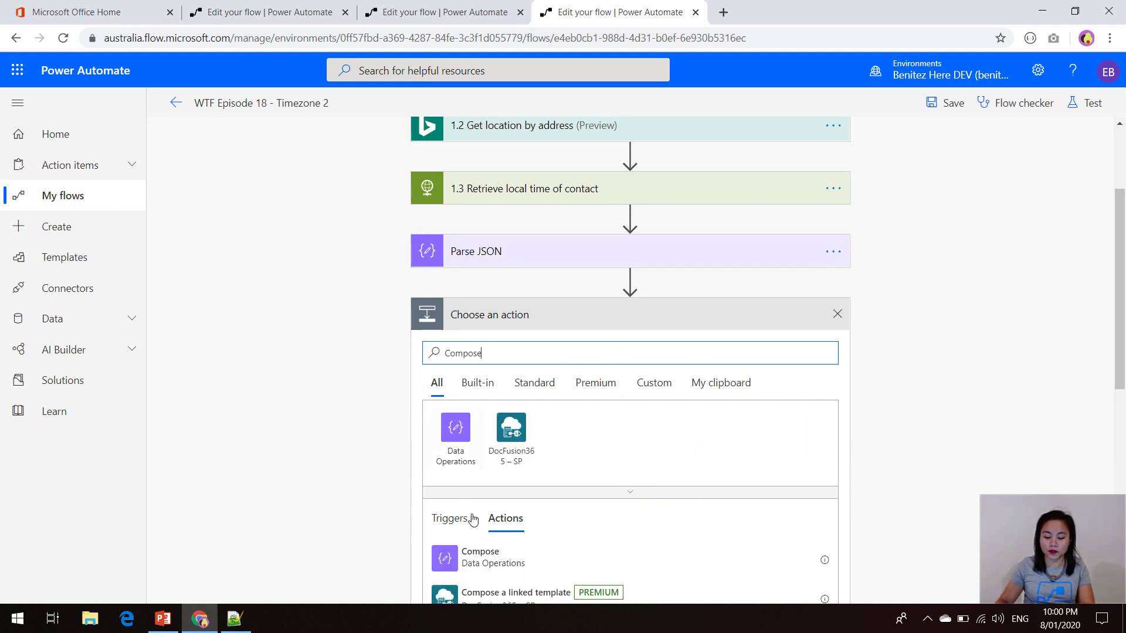
{"action": "left_click", "coordinate": [492, 547]}
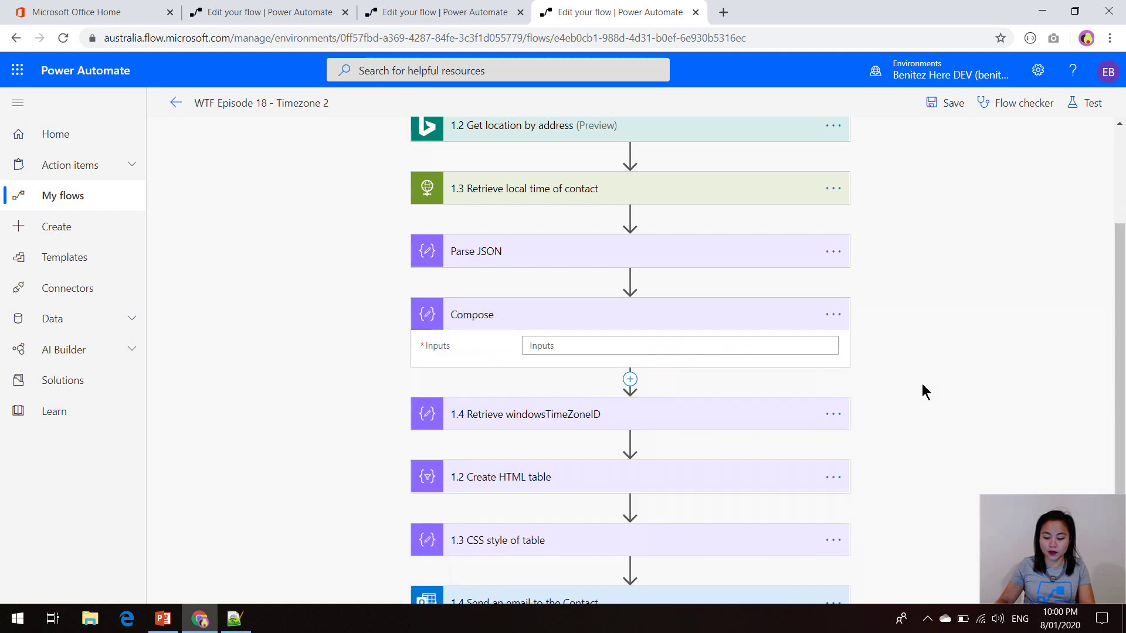
{"action": "left_click", "coordinate": [784, 341]}
{"action": "scroll", "coordinate": [1113, 387], "scroll_direction": "down", "scroll_amount": 2}
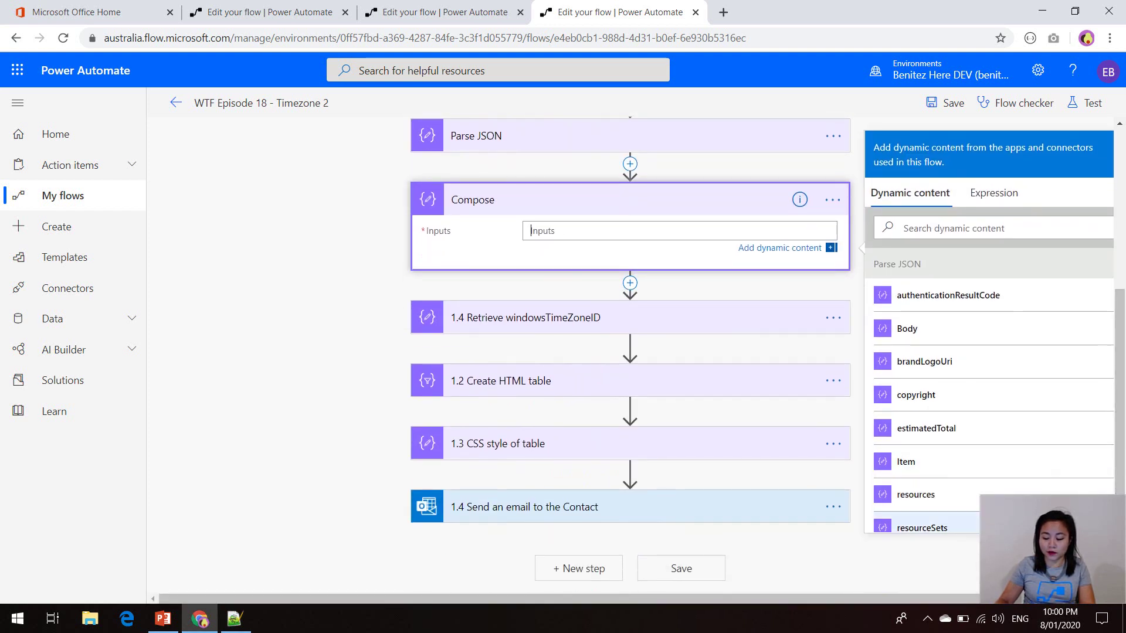
{"action": "left_click", "coordinate": [976, 505]}
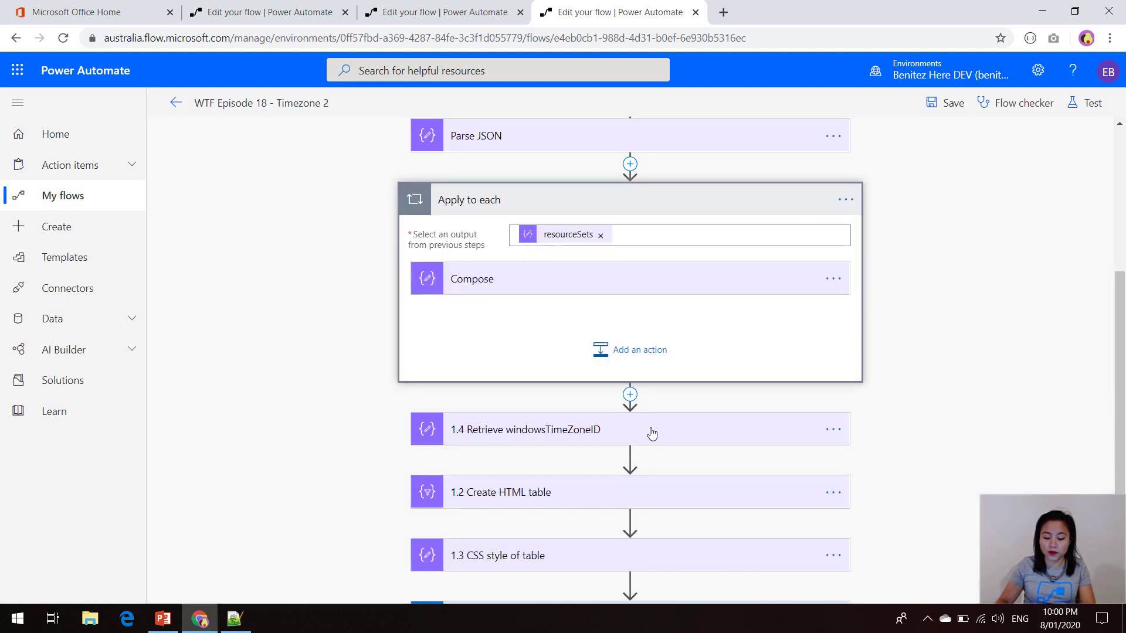
Add Compose 2 inside the loop, fed with timeZoneAtLocation.
{"action": "left_click", "coordinate": [634, 364]}
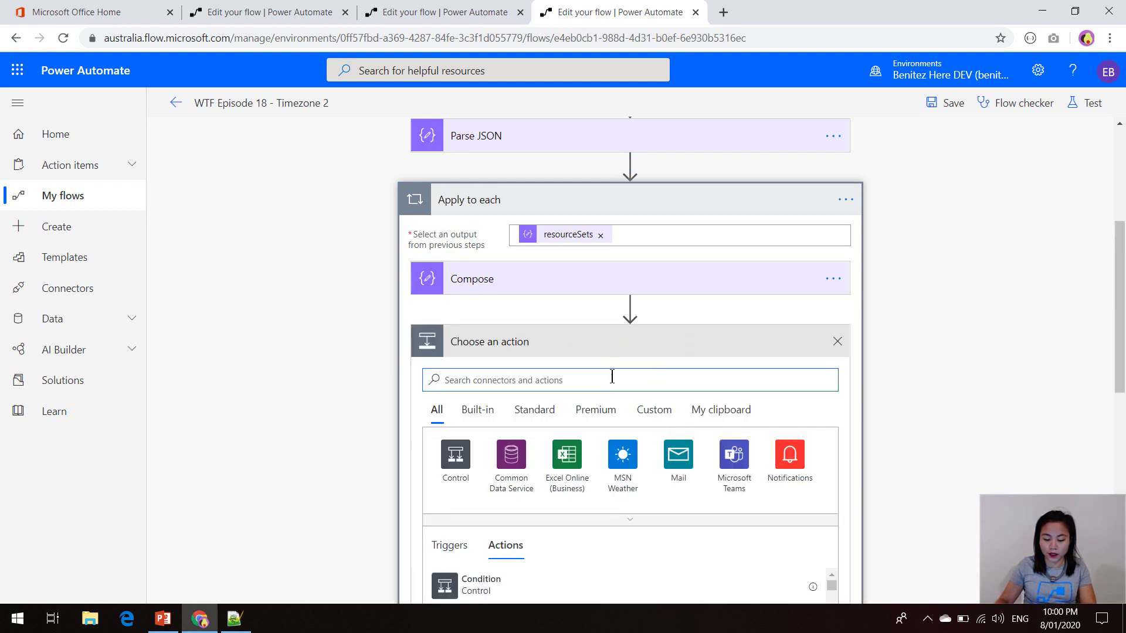
{"action": "type", "text": "Compose"}
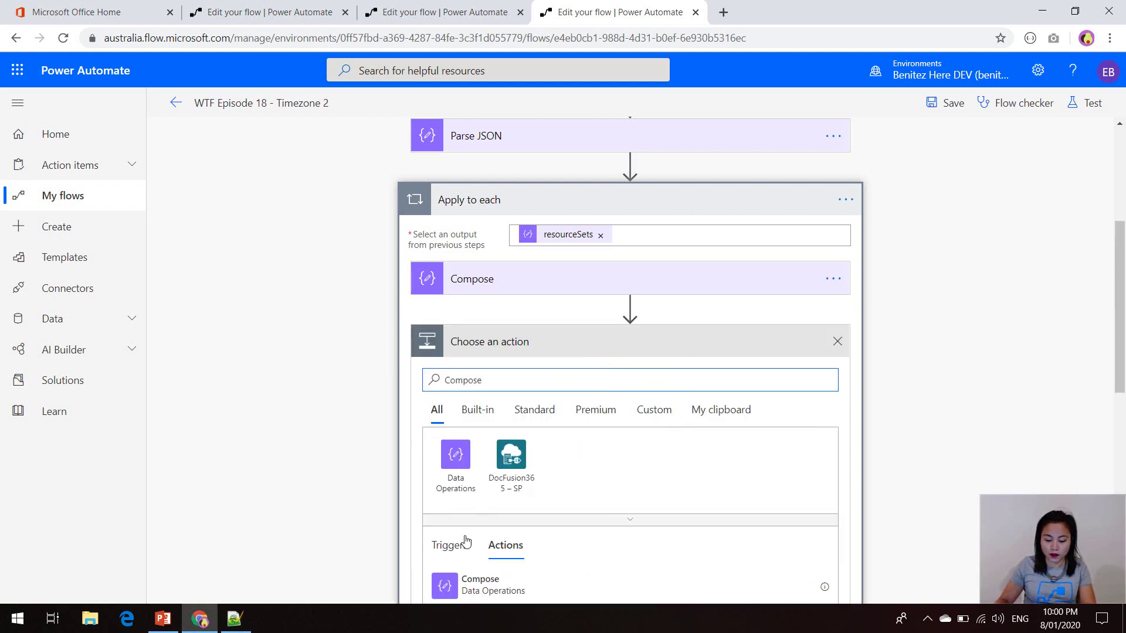
{"action": "left_click", "coordinate": [472, 585]}
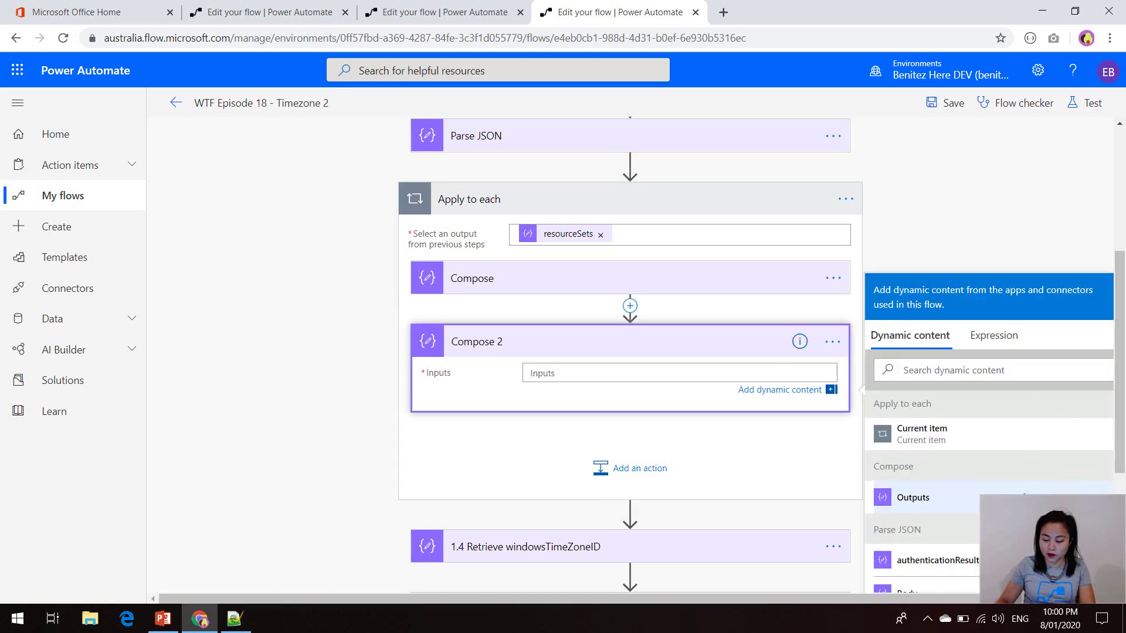
{"action": "scroll", "coordinate": [990, 409], "scroll_direction": "down", "scroll_amount": 3}
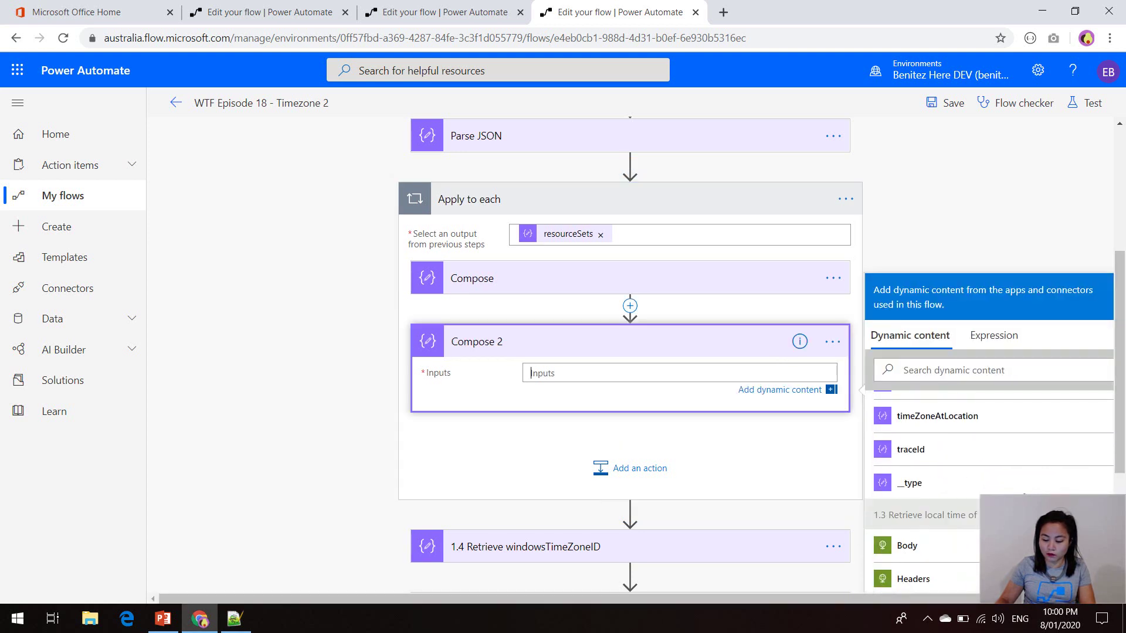
{"action": "left_click", "coordinate": [986, 416]}
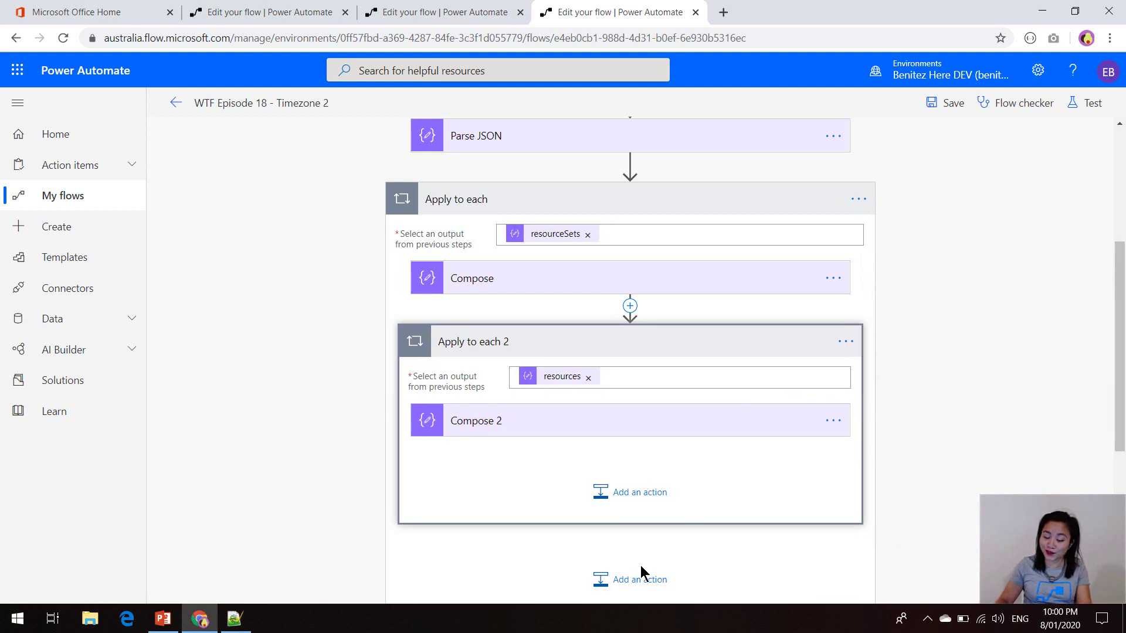
Add a Data Operations Compose 3 inside Apply to each 2, using timeZoneAtLocation as its input.
{"action": "left_click", "coordinate": [620, 494]}
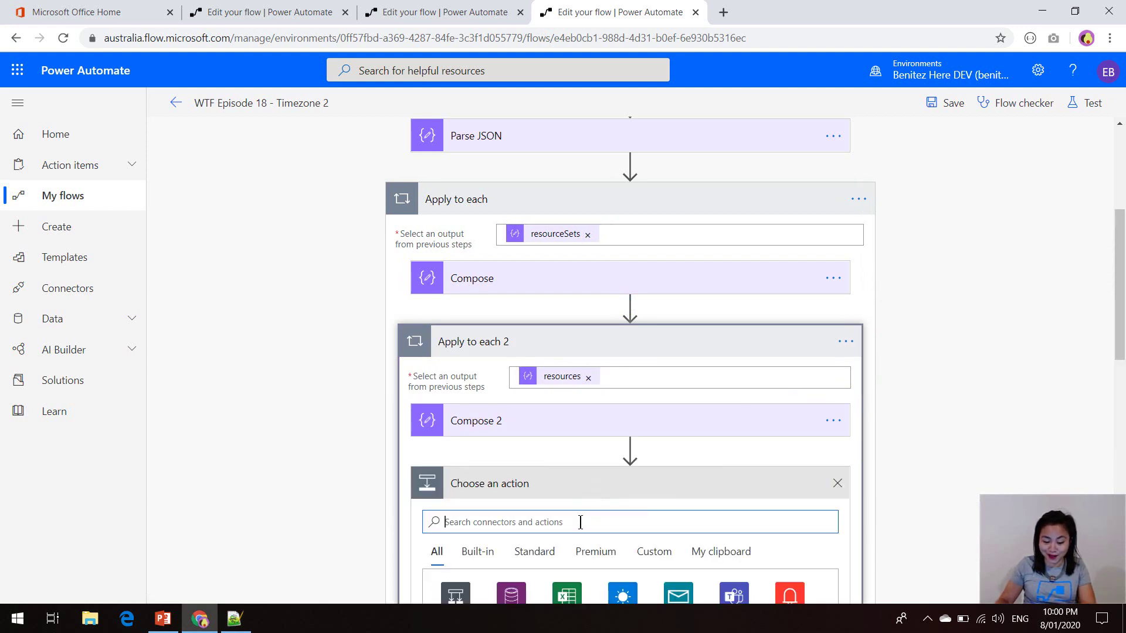
{"action": "type", "text": "Compose"}
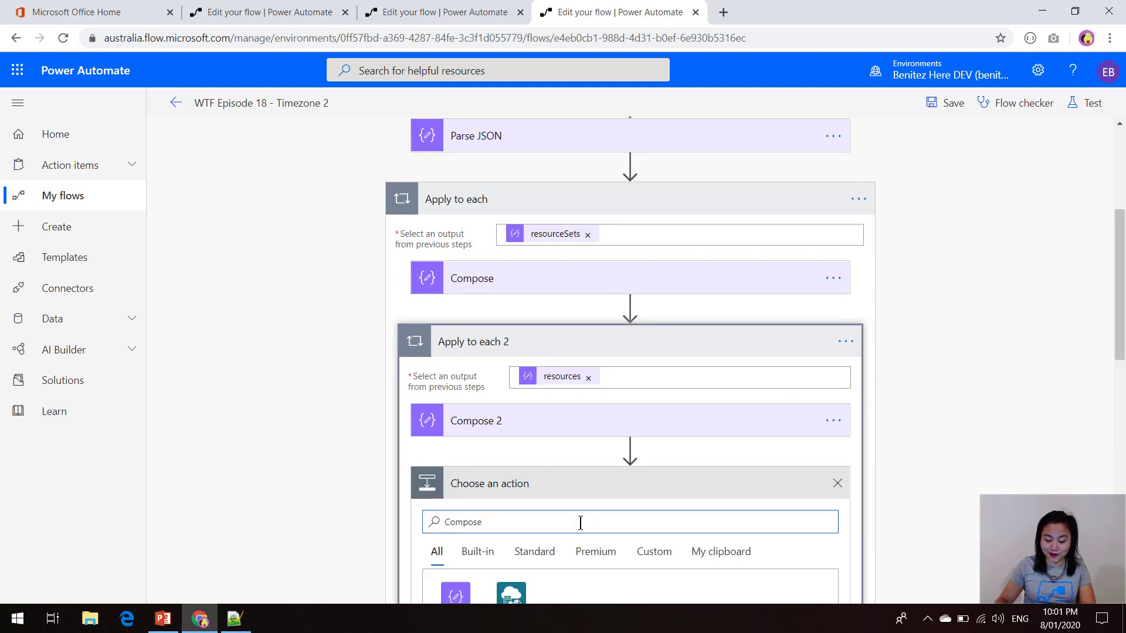
{"action": "scroll", "coordinate": [540, 544], "scroll_direction": "down", "scroll_amount": 1}
{"action": "left_click", "coordinate": [458, 537]}
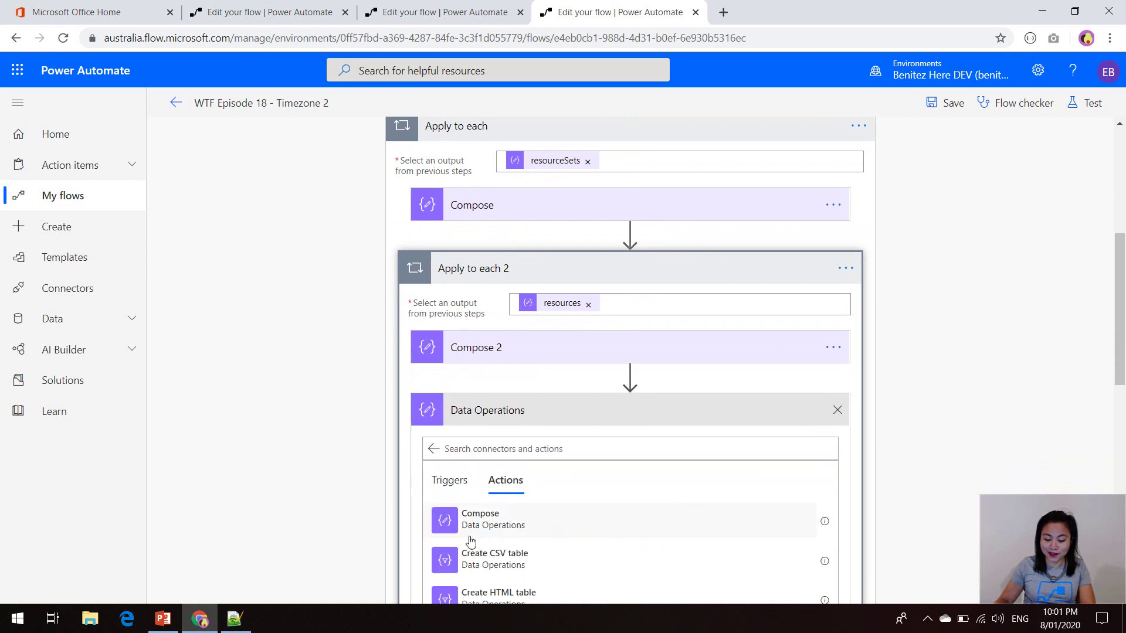
{"action": "left_click", "coordinate": [503, 532]}
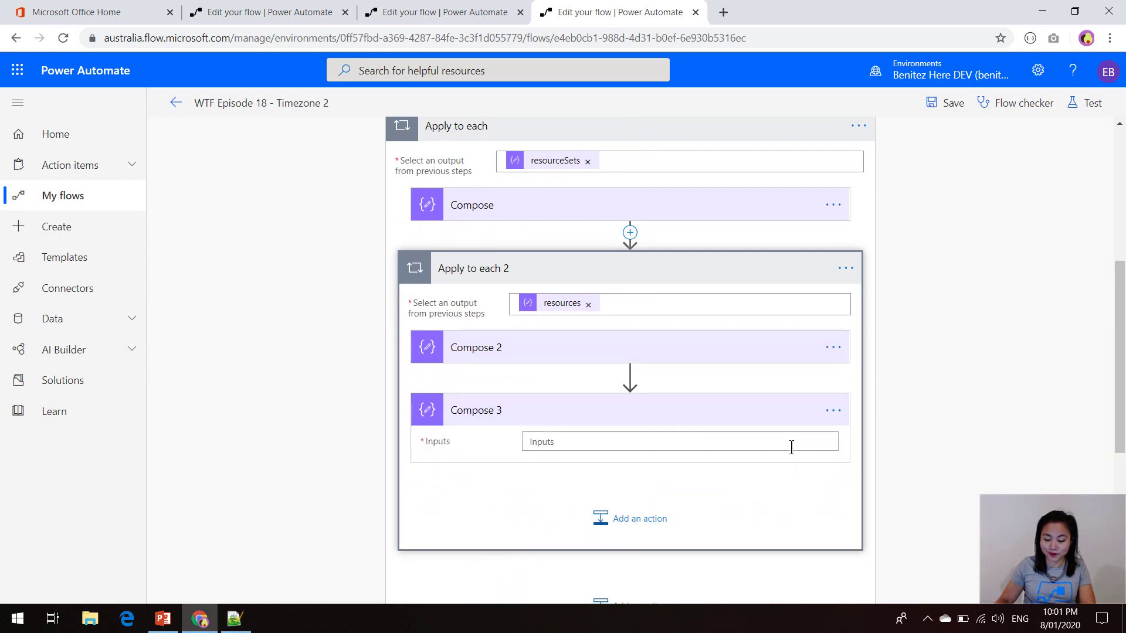
{"action": "left_click", "coordinate": [791, 447]}
{"action": "scroll", "coordinate": [1040, 455], "scroll_direction": "down", "scroll_amount": 3}
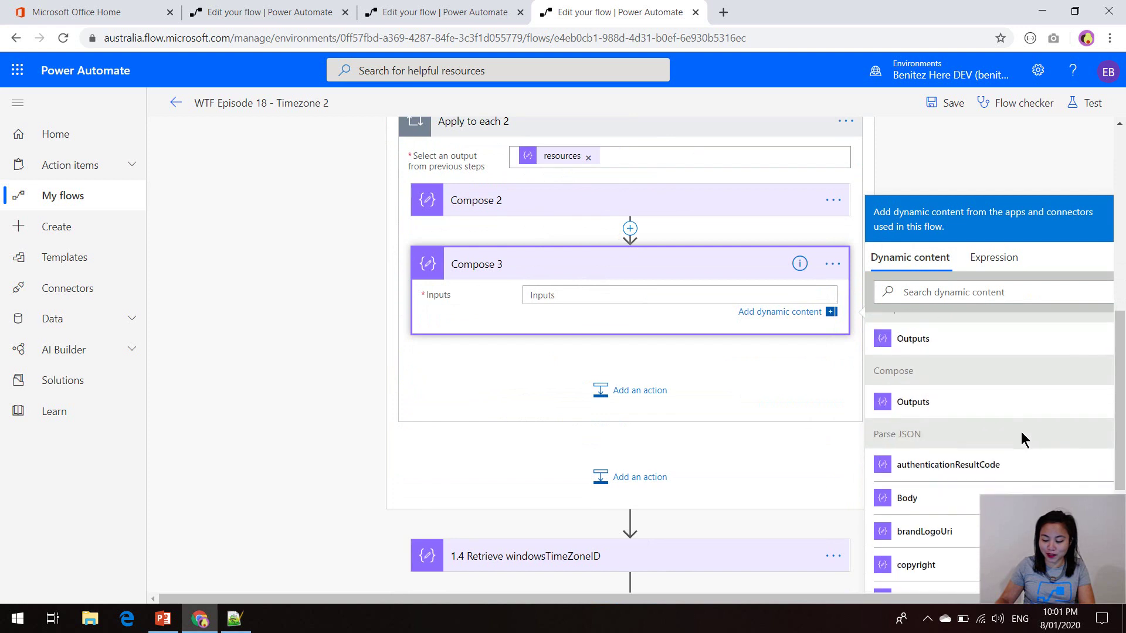
{"action": "scroll", "coordinate": [1021, 434], "scroll_direction": "down", "scroll_amount": 10}
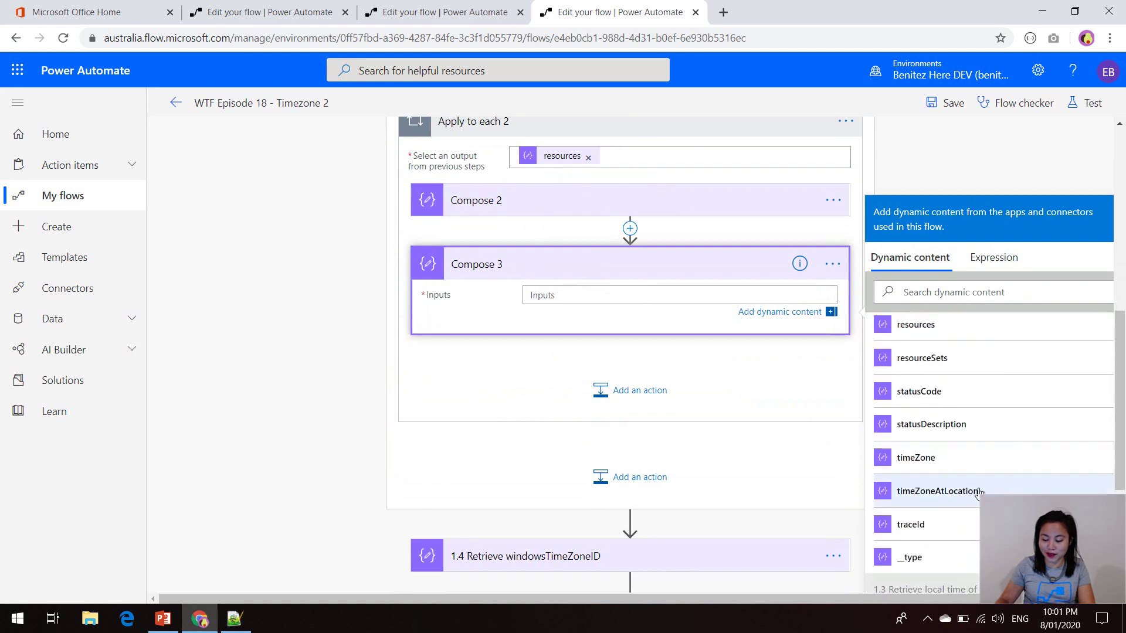
{"action": "left_click", "coordinate": [980, 492]}
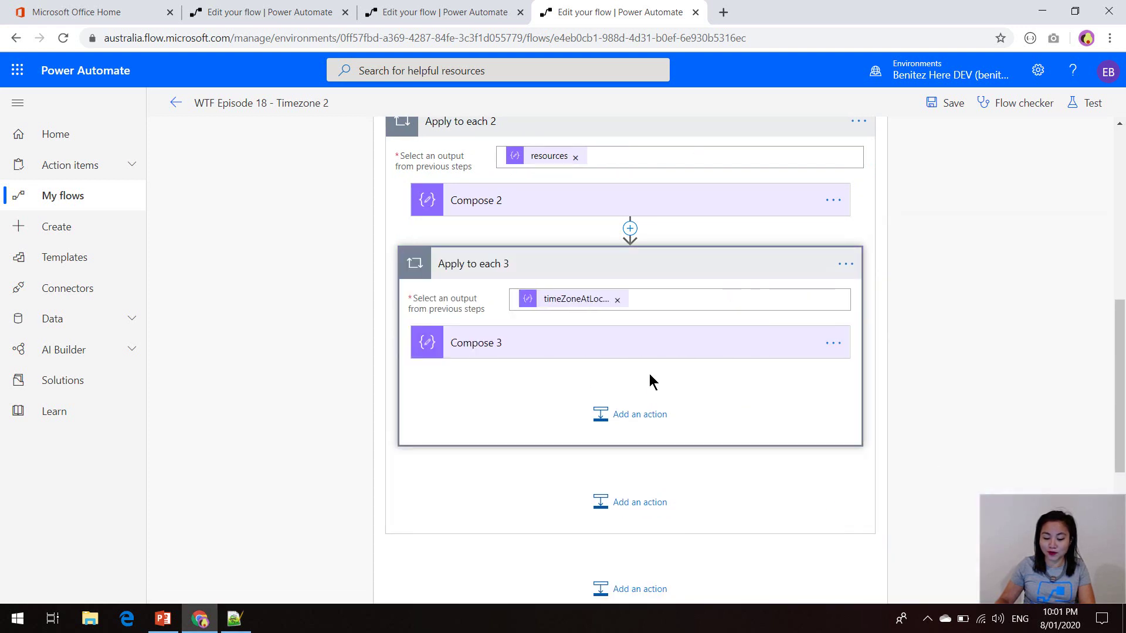
Add Compose 4 inside Apply to each 3, reading windowsTimeZoneId within an Apply to each 4 over timeZone.
{"action": "left_click", "coordinate": [626, 412]}
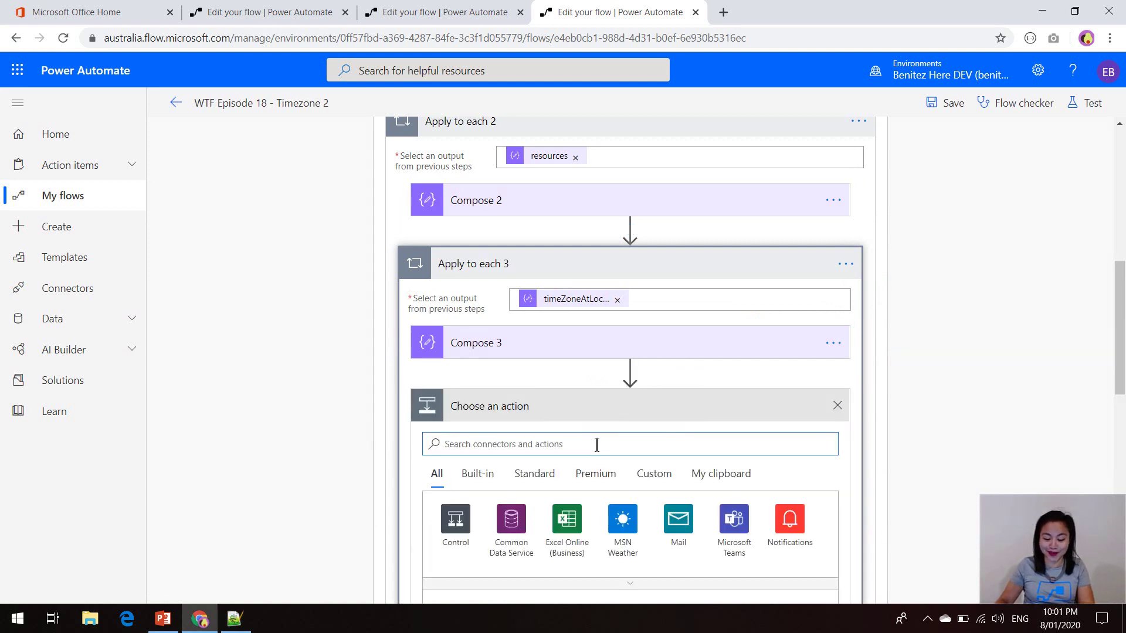
{"action": "type", "text": "Compose"}
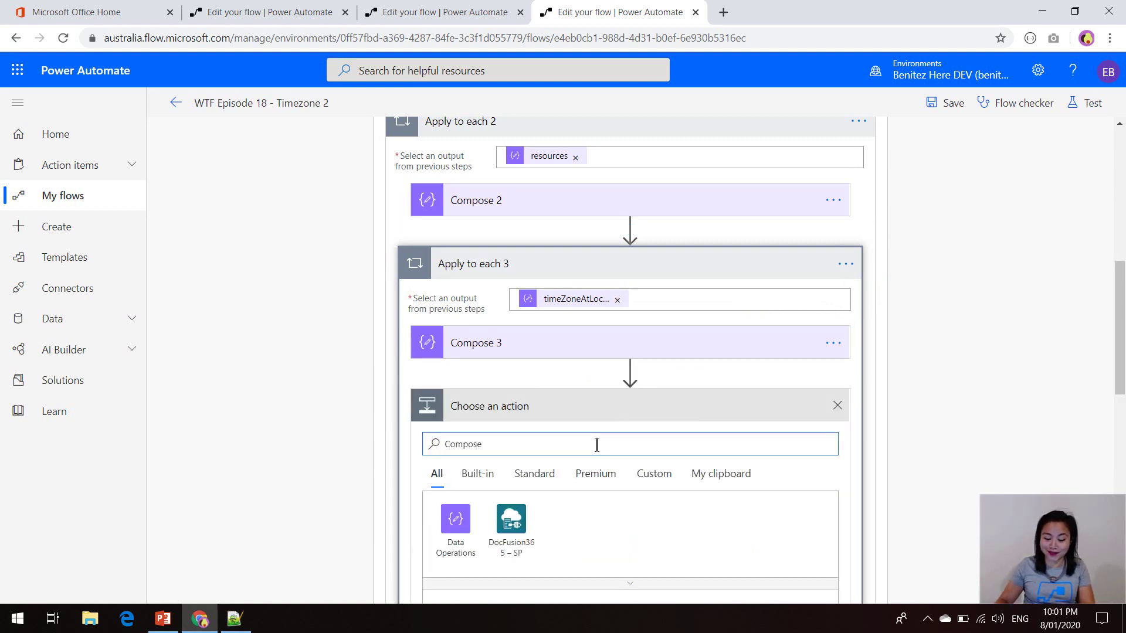
{"action": "left_click", "coordinate": [459, 534]}
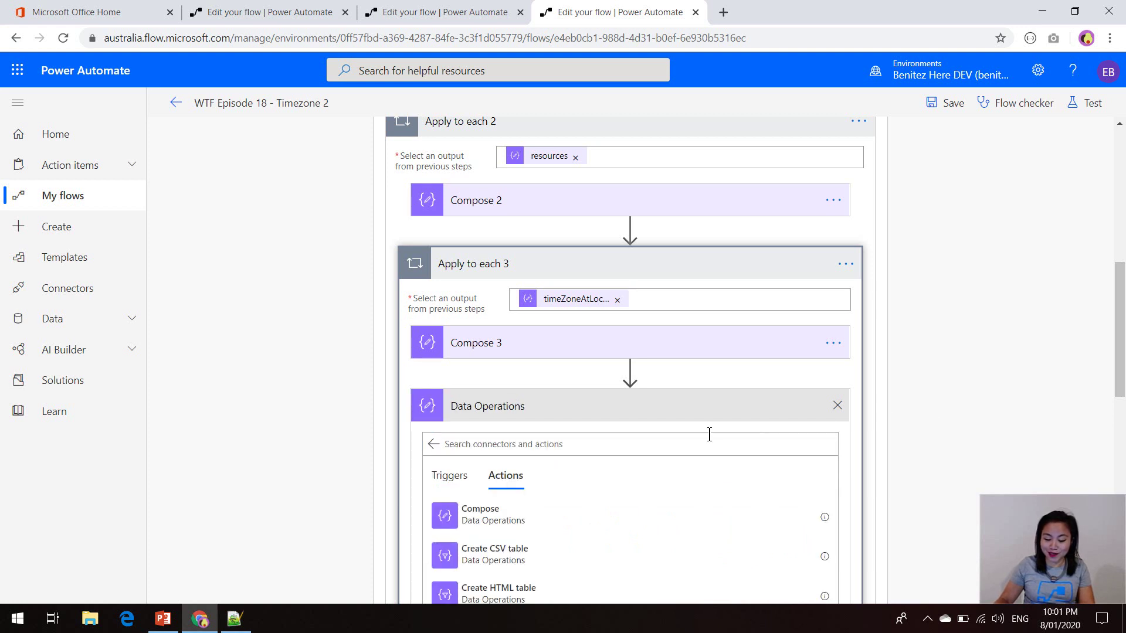
{"action": "left_click", "coordinate": [504, 513]}
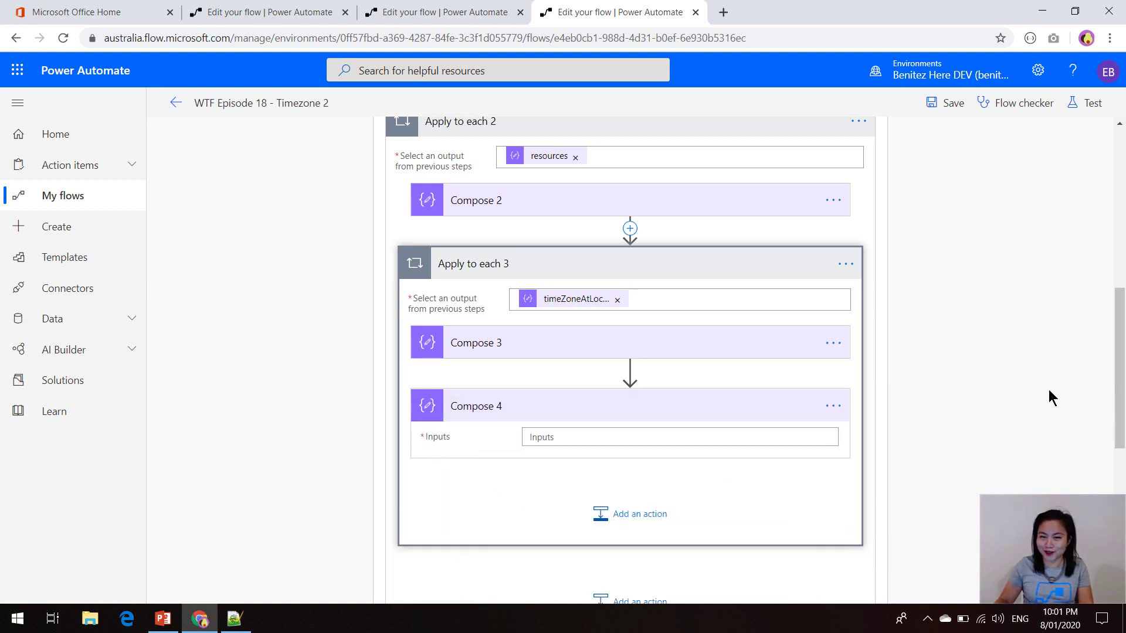
{"action": "scroll", "coordinate": [1044, 386], "scroll_direction": "down", "scroll_amount": 1}
{"action": "left_click", "coordinate": [761, 362]}
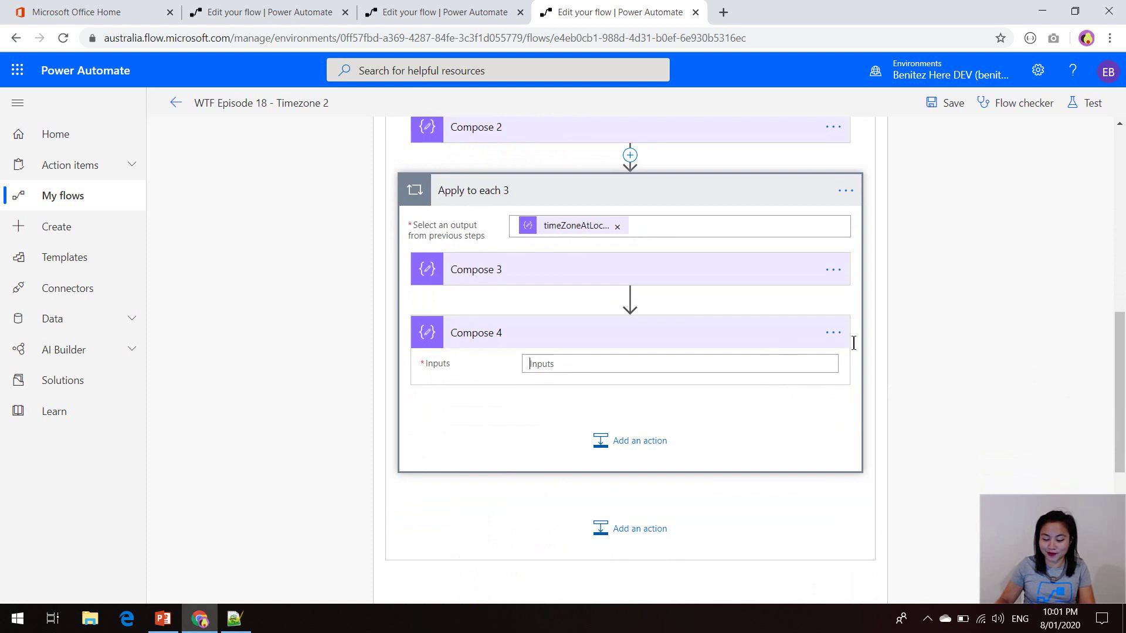
{"action": "scroll", "coordinate": [1042, 402], "scroll_direction": "down", "scroll_amount": 10}
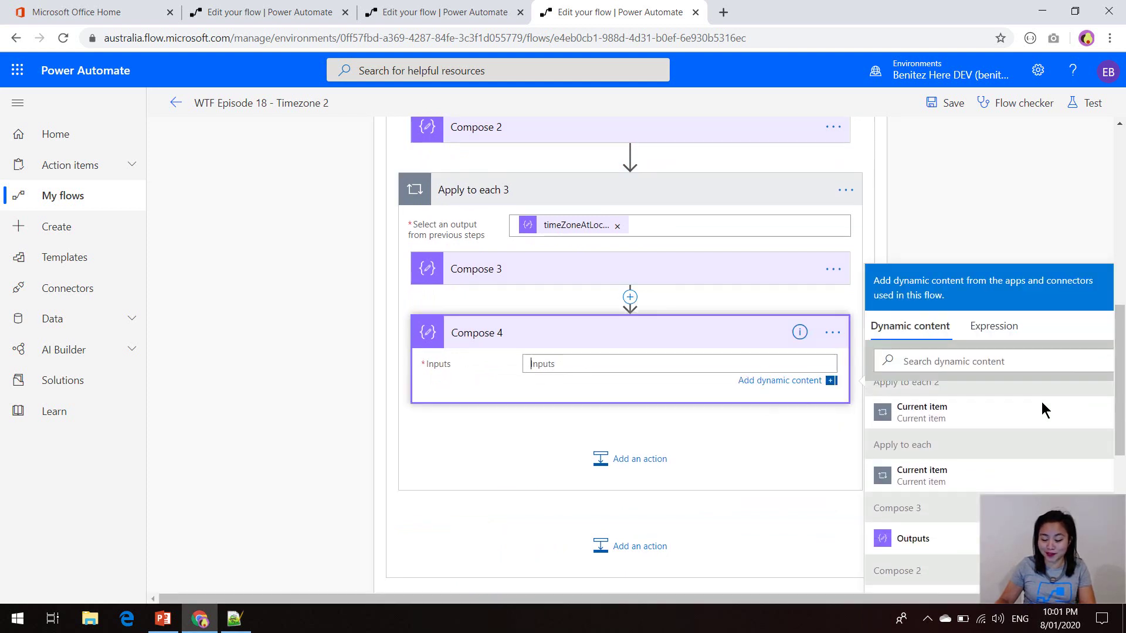
{"action": "scroll", "coordinate": [1041, 402], "scroll_direction": "down", "scroll_amount": 12}
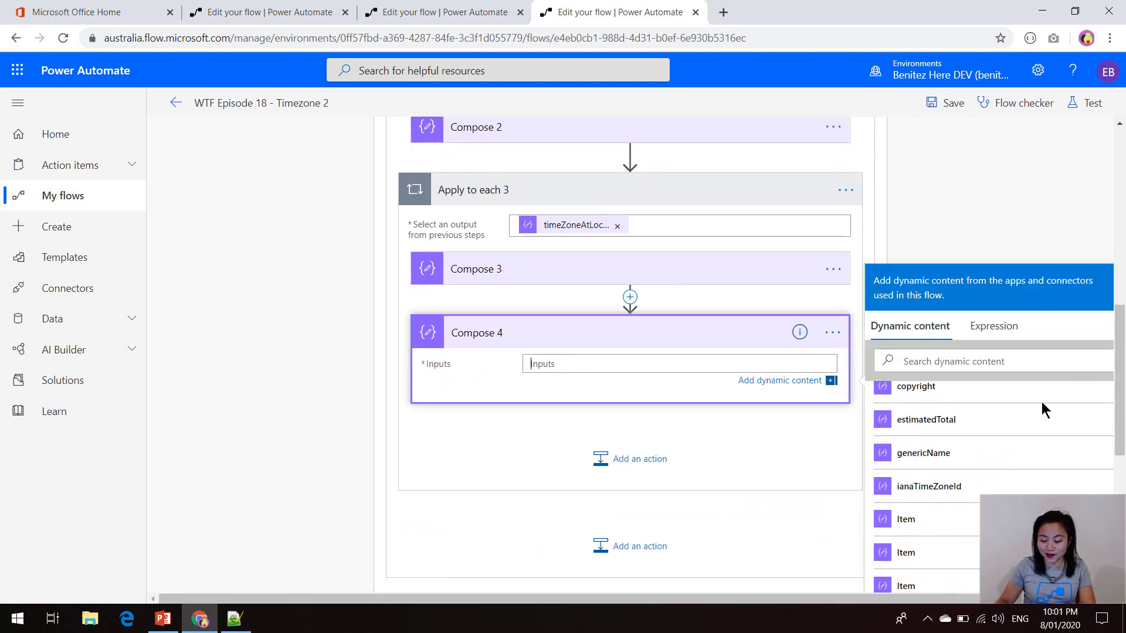
{"action": "scroll", "coordinate": [1042, 402], "scroll_direction": "down", "scroll_amount": 5}
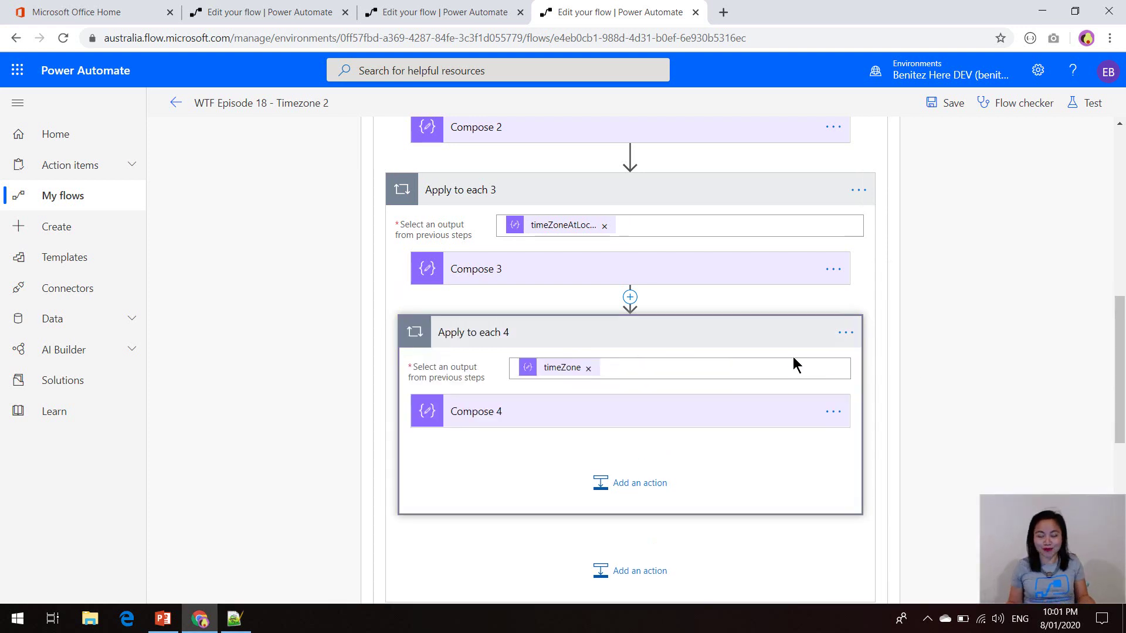
{"action": "scroll", "coordinate": [948, 372], "scroll_direction": "up", "scroll_amount": 4}
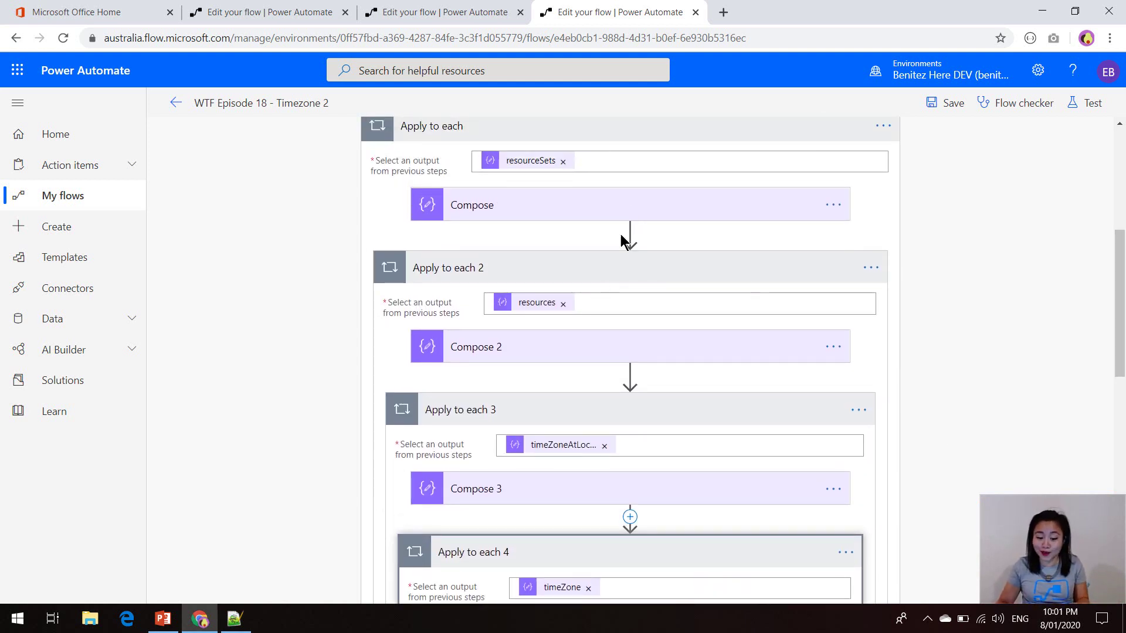
Expand Compose through Compose 4 to check each nested input down to windowsTimeZoneId.
{"action": "left_click", "coordinate": [635, 208]}
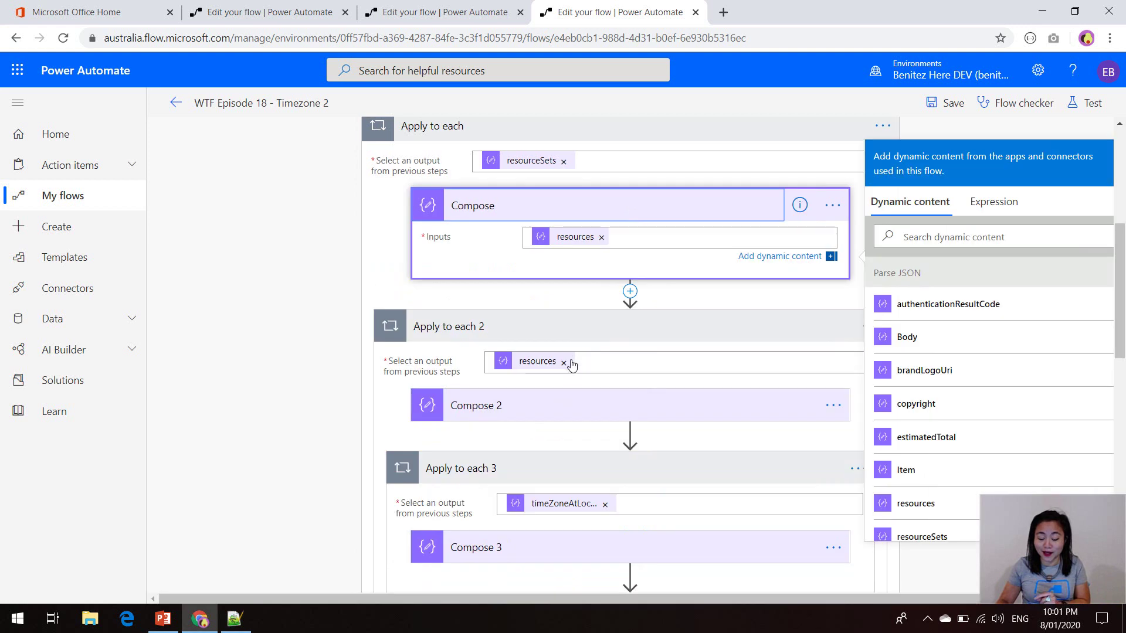
{"action": "left_click", "coordinate": [564, 401]}
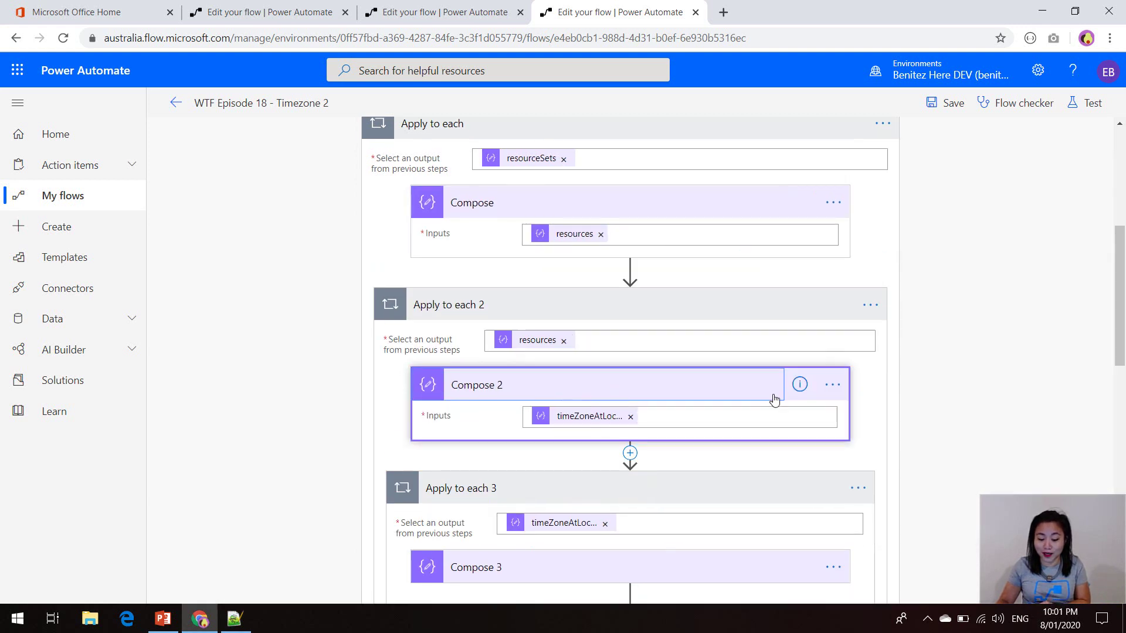
{"action": "scroll", "coordinate": [582, 360], "scroll_direction": "down", "scroll_amount": 2}
{"action": "left_click", "coordinate": [581, 421]}
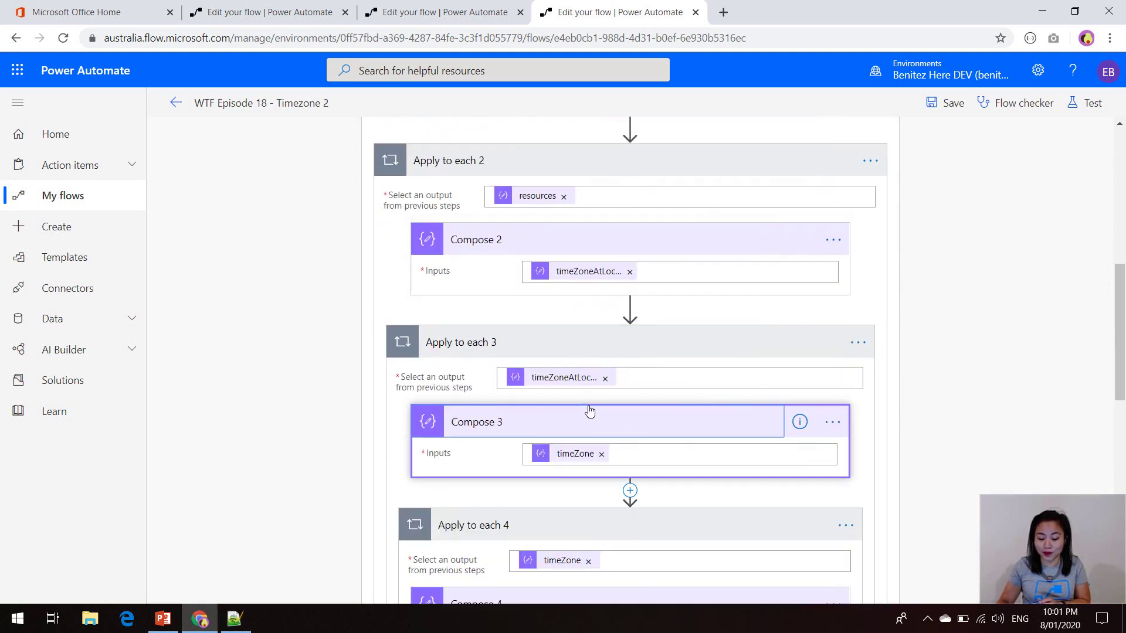
{"action": "scroll", "coordinate": [591, 409], "scroll_direction": "down", "scroll_amount": 2}
{"action": "left_click", "coordinate": [599, 450]}
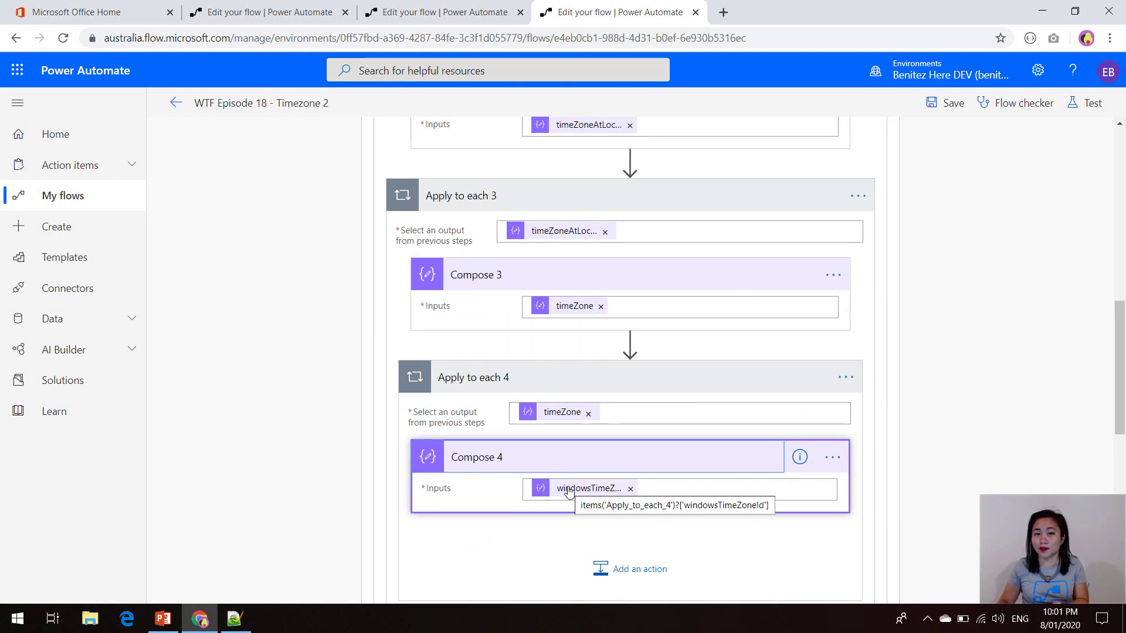
Bring up the HTTP Response JSON in Notepad++ and mark the windowsTimeZoneId line.
{"action": "left_click", "coordinate": [235, 618]}
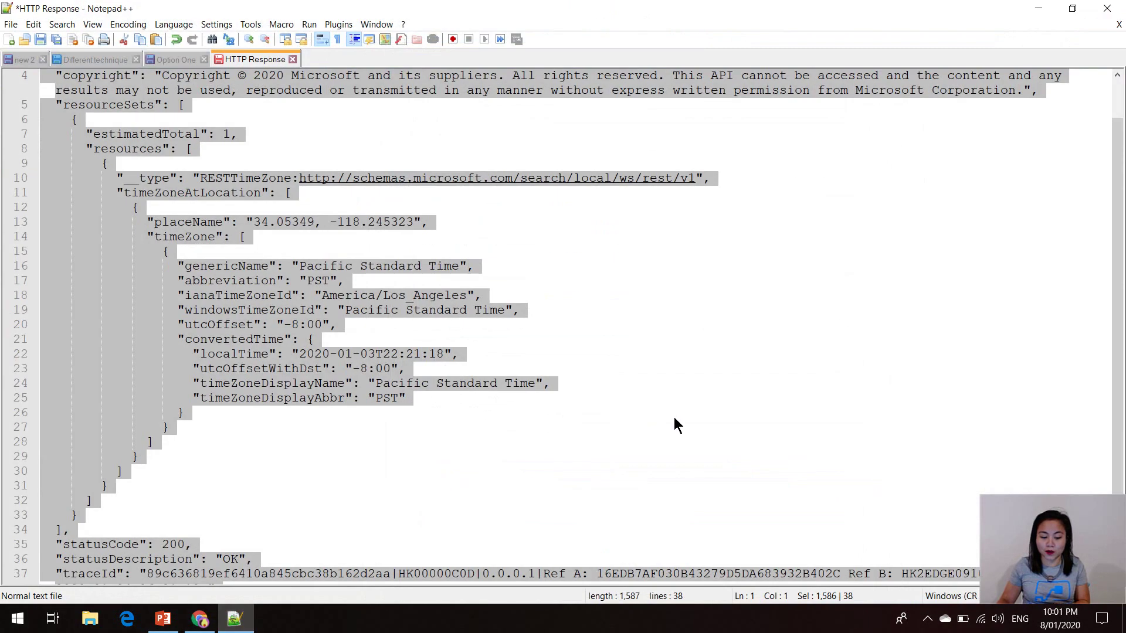
{"action": "left_click", "coordinate": [674, 417]}
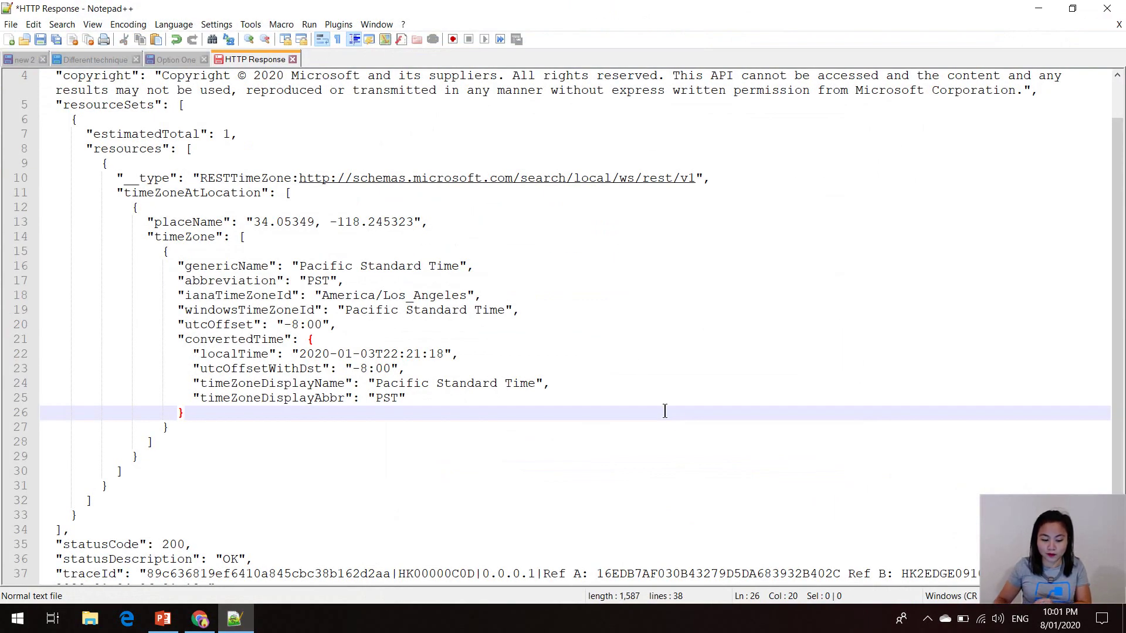
{"action": "left_click", "coordinate": [594, 312]}
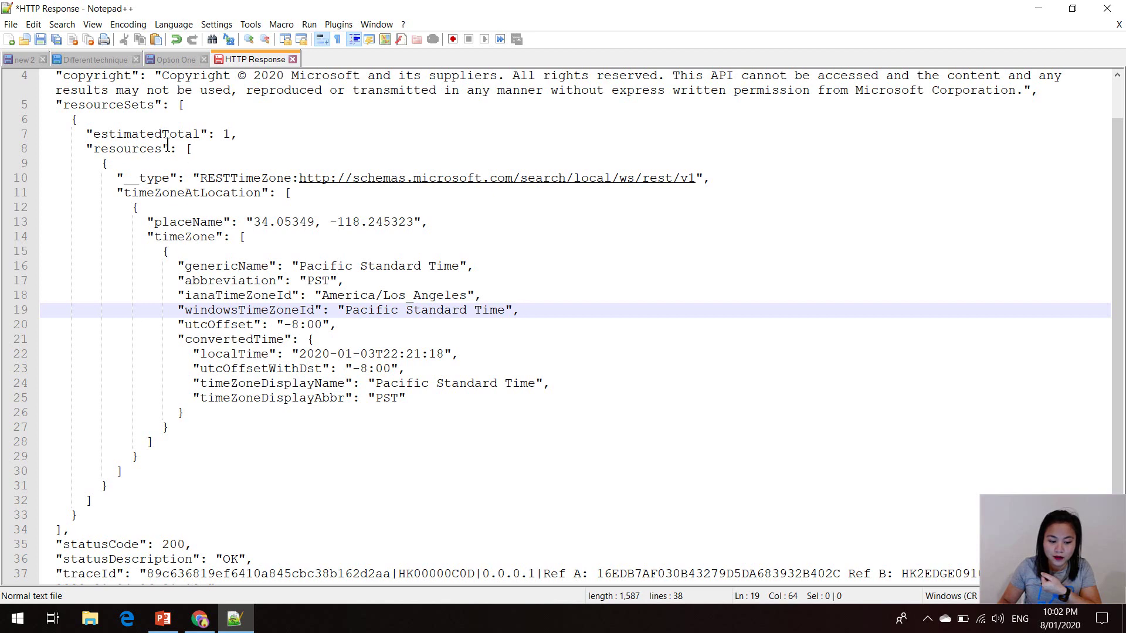
Show slide 9 full screen, splitting the body('1.3_…').resourceSets[0] expression into five numbered parts.
{"action": "left_click", "coordinate": [173, 616]}
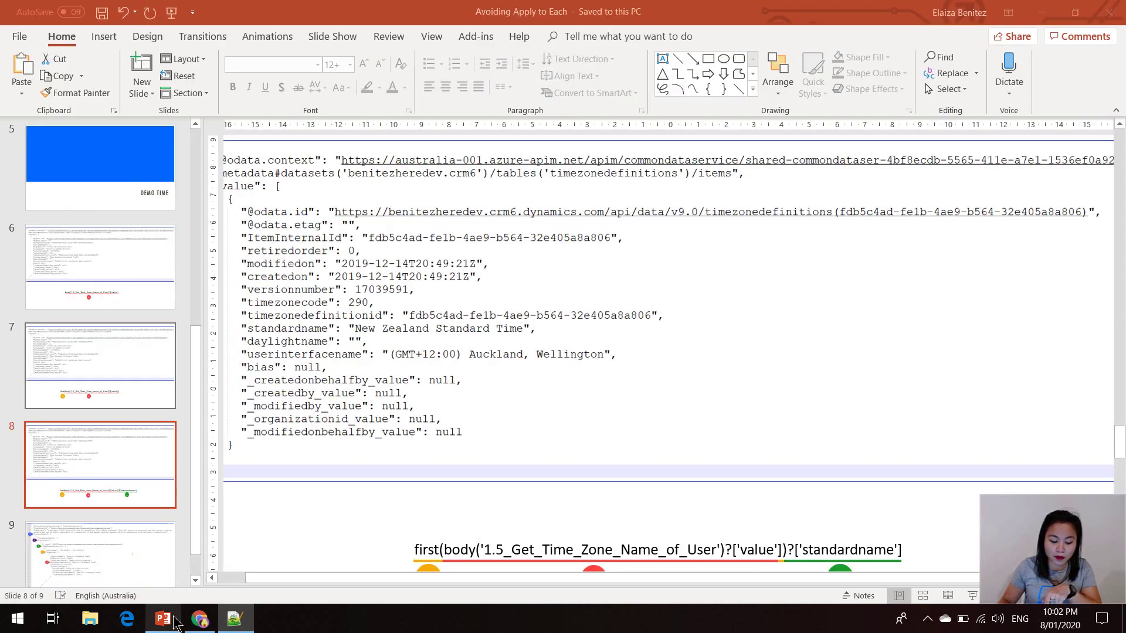
{"action": "left_click", "coordinate": [161, 564]}
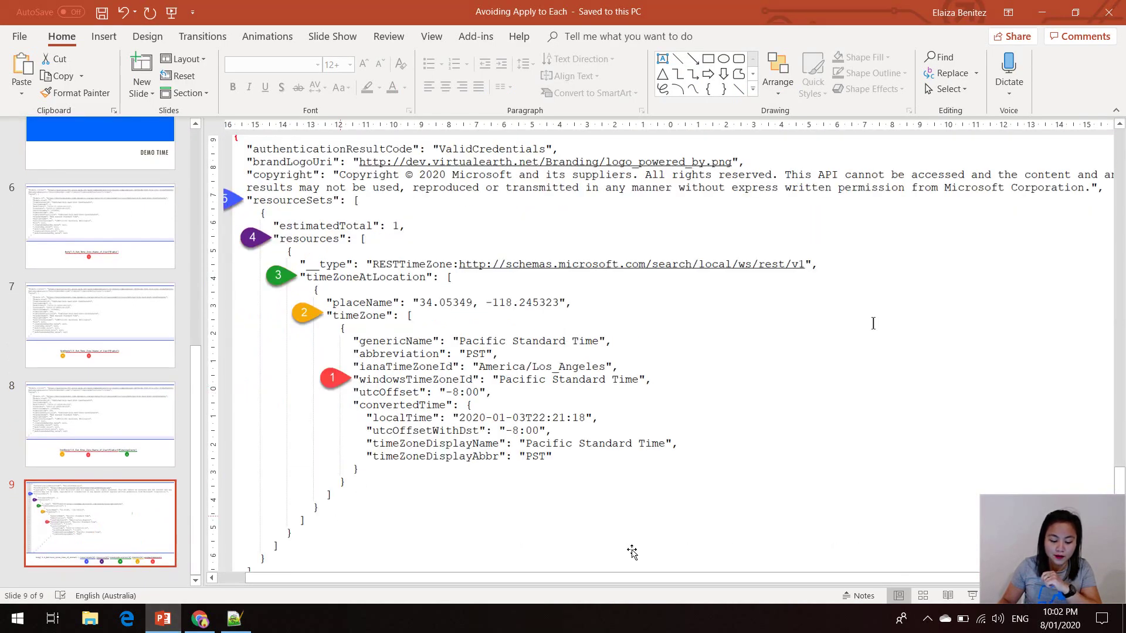
{"action": "left_click", "coordinate": [972, 596]}
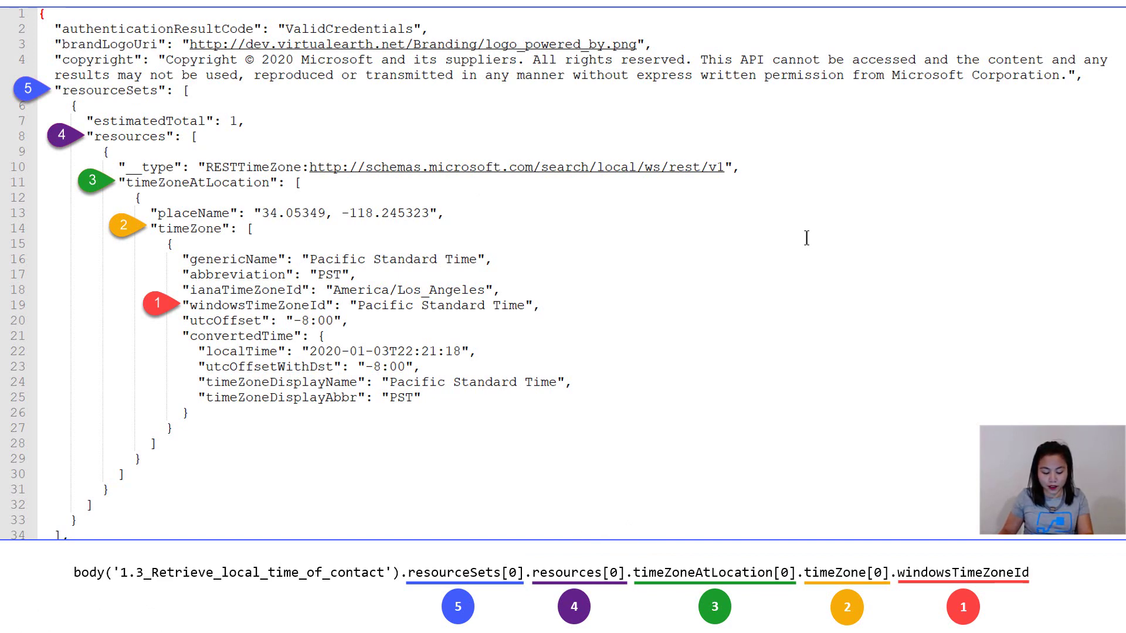
Leave the slide show and delete the Apply to each loop from the flow.
{"action": "key", "text": "Escape"}
{"action": "left_click", "coordinate": [199, 619]}
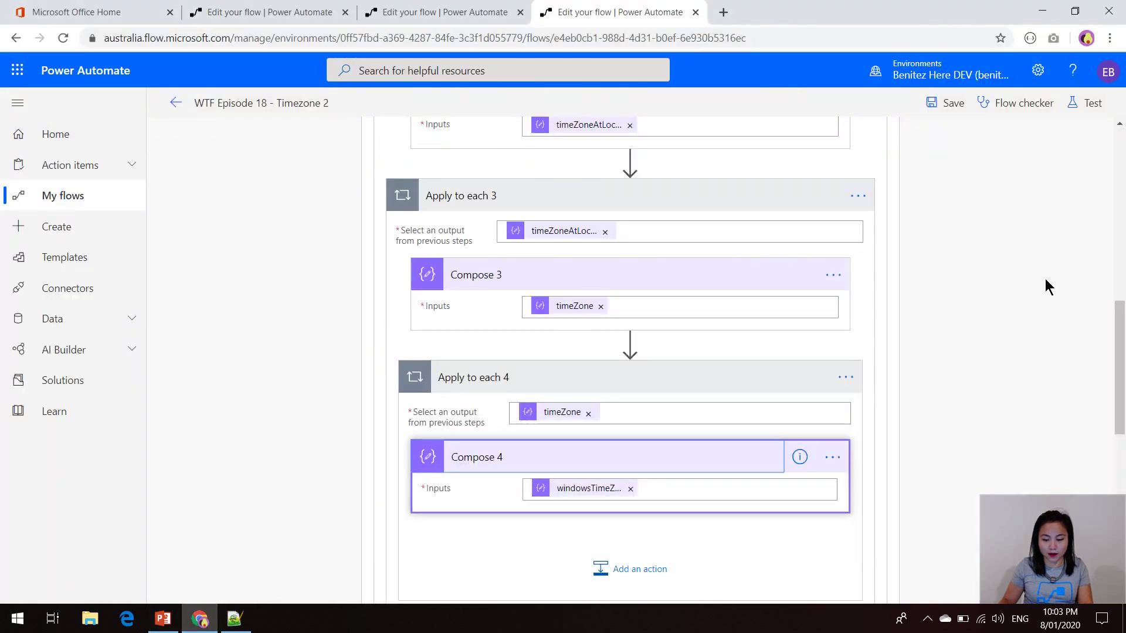
{"action": "scroll", "coordinate": [1044, 281], "scroll_direction": "up", "scroll_amount": 4}
{"action": "scroll", "coordinate": [1041, 287], "scroll_direction": "up", "scroll_amount": 5}
{"action": "left_click", "coordinate": [882, 346]}
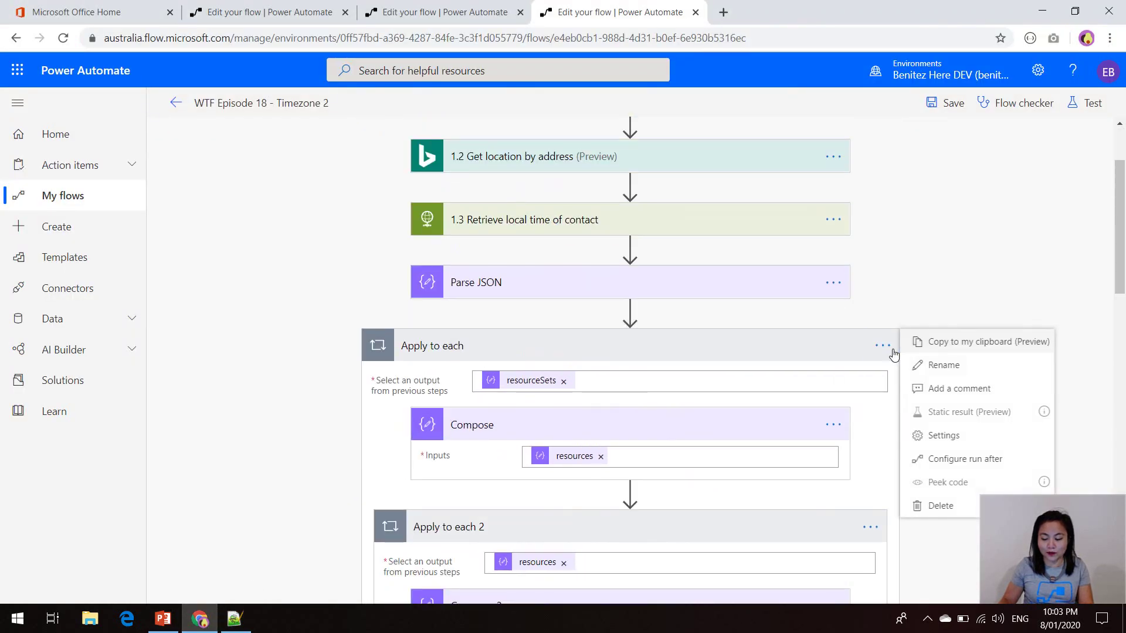
{"action": "left_click", "coordinate": [970, 509]}
{"action": "left_click", "coordinate": [563, 367]}
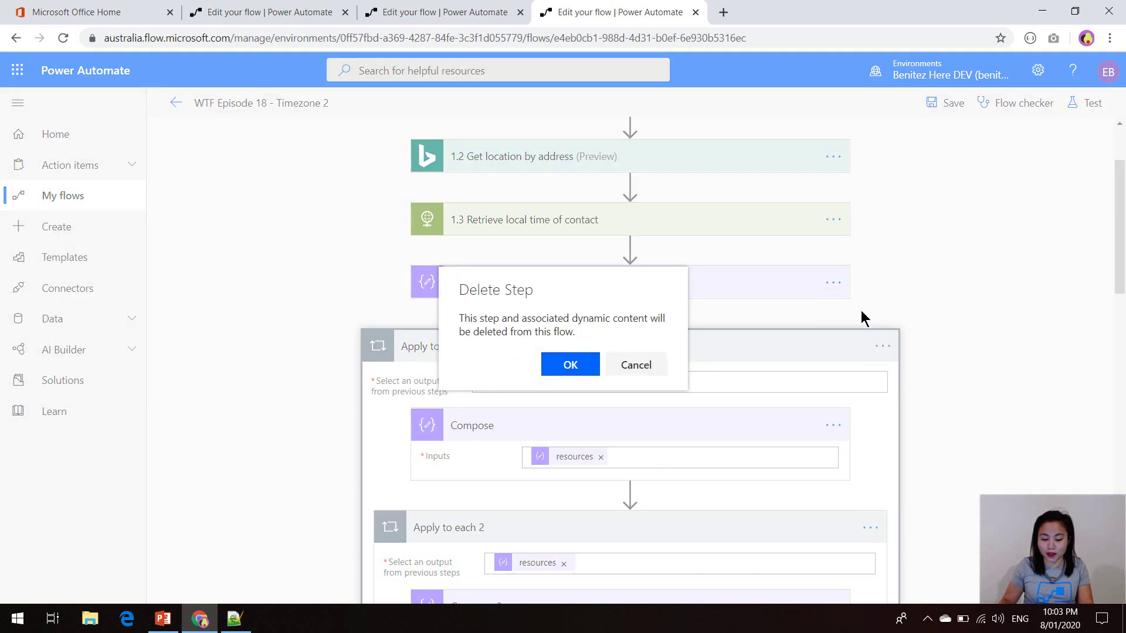
Delete the Parse JSON step and expand 1.4 Retrieve windowsTimeZoneID to show its expression.
{"action": "left_click", "coordinate": [833, 283]}
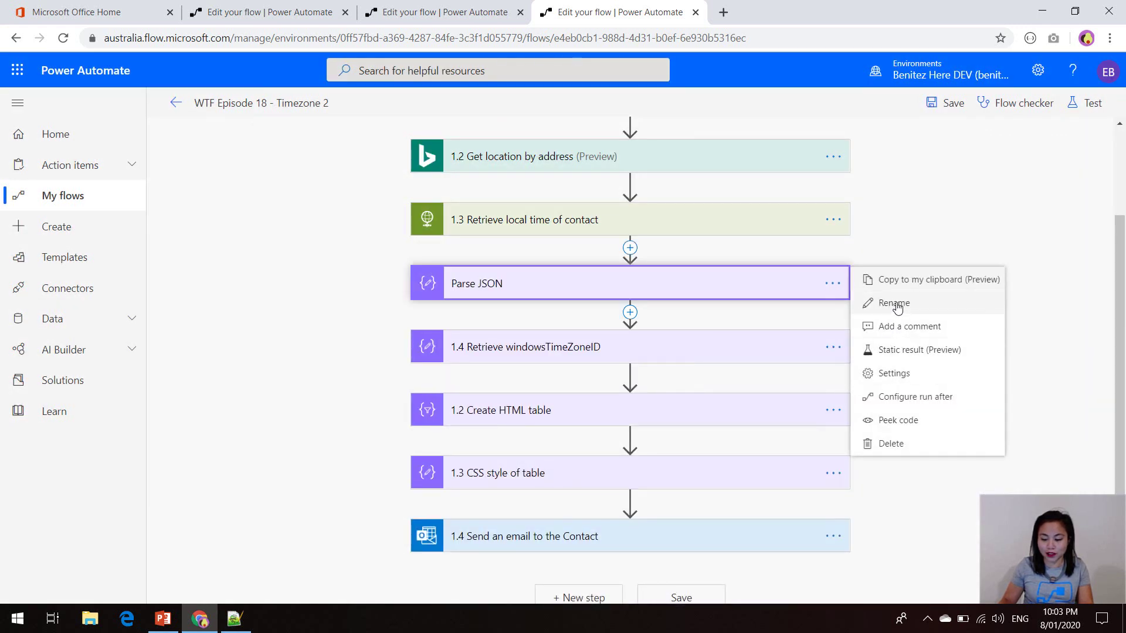
{"action": "left_click", "coordinate": [892, 444]}
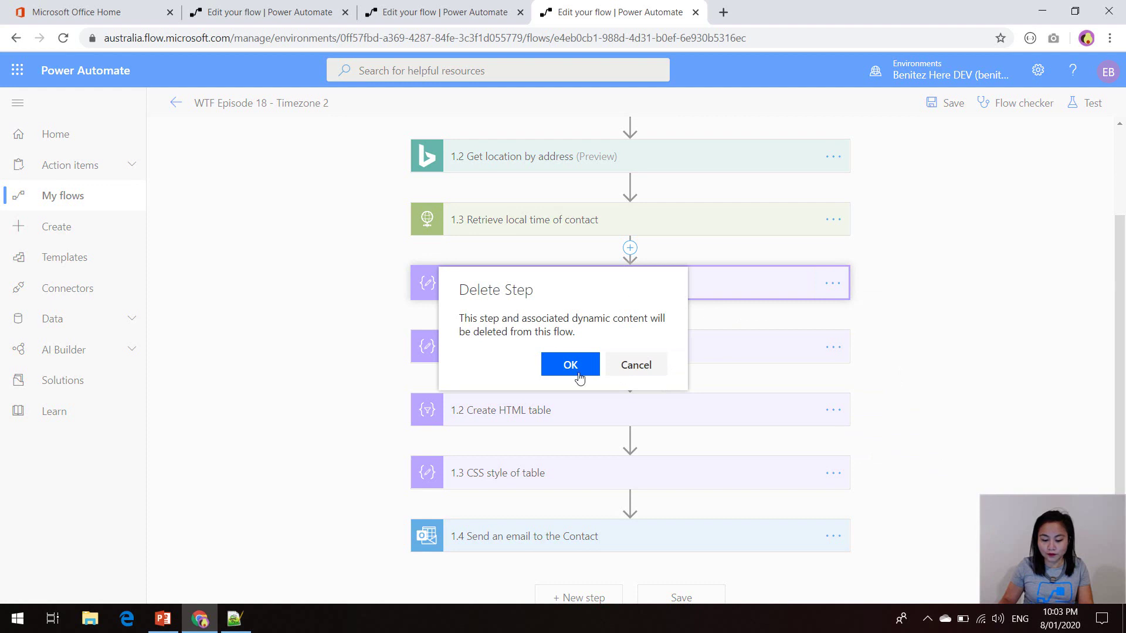
{"action": "left_click", "coordinate": [568, 364]}
{"action": "left_click", "coordinate": [529, 342]}
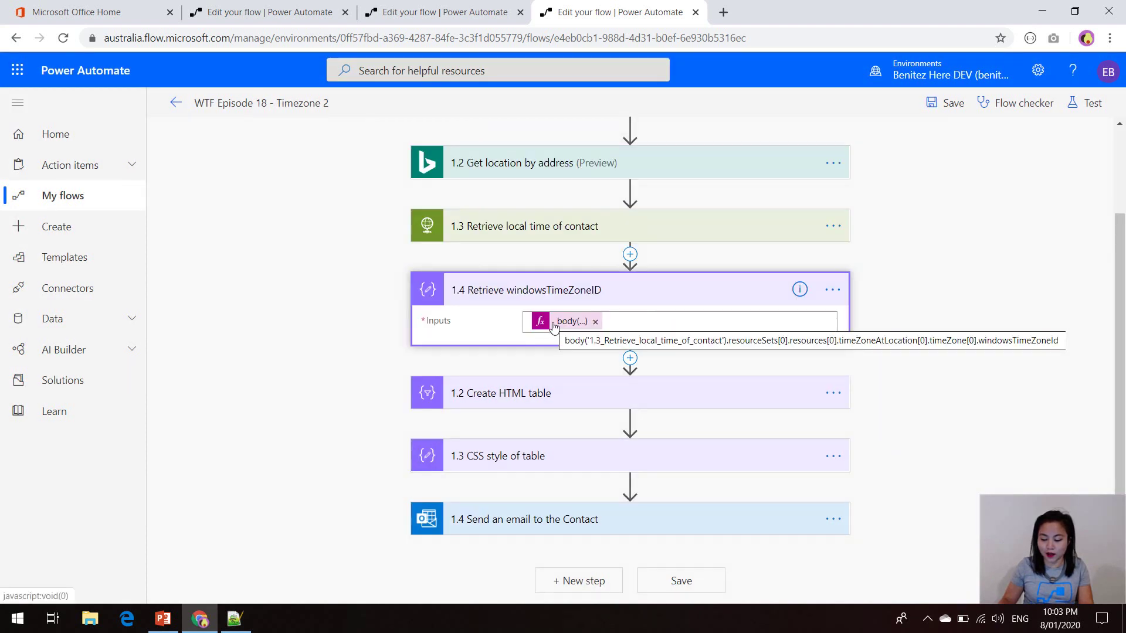
Test the Timezone 2 flow with data from the earlier successful run and review the step results.
{"action": "left_click", "coordinate": [1093, 103]}
{"action": "left_click", "coordinate": [976, 214]}
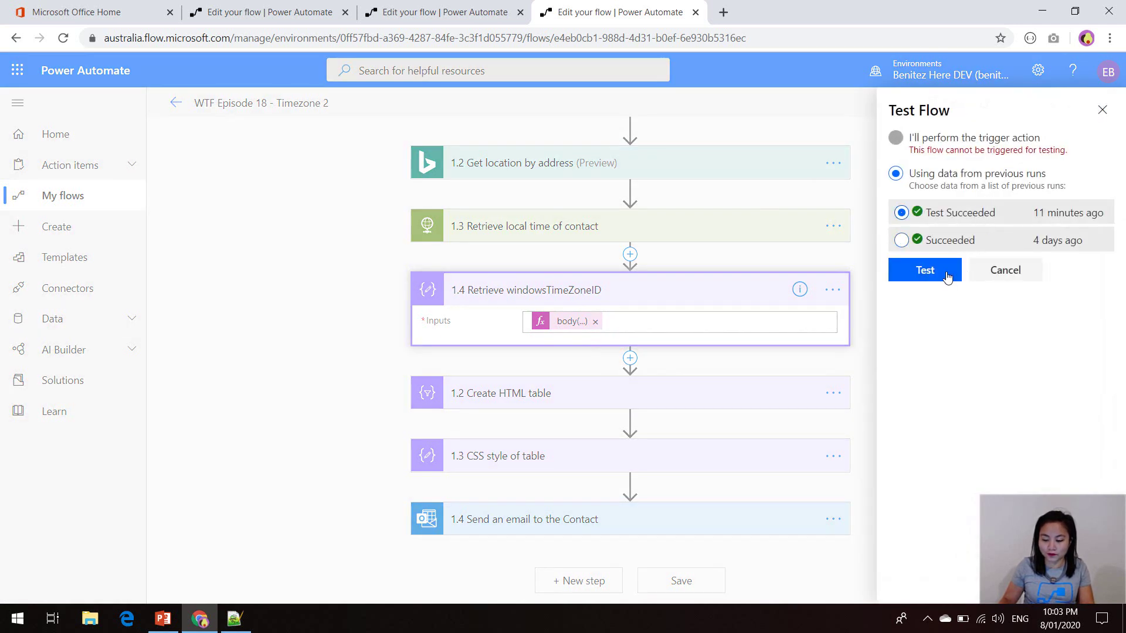
{"action": "left_click", "coordinate": [947, 274]}
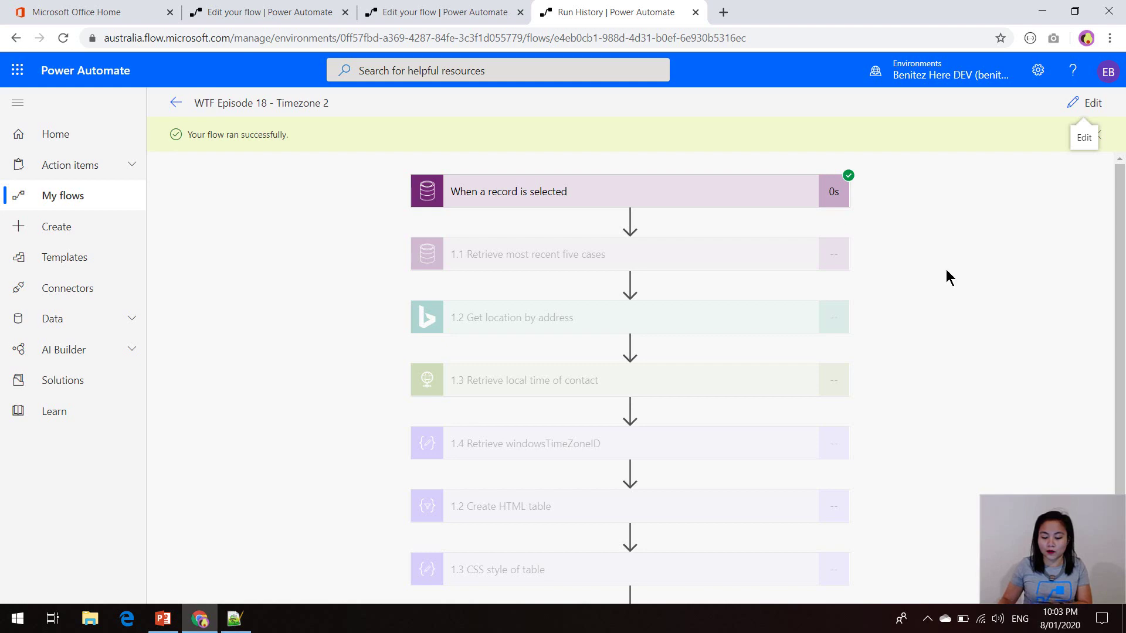
{"action": "scroll", "coordinate": [983, 290], "scroll_direction": "down", "scroll_amount": 2}
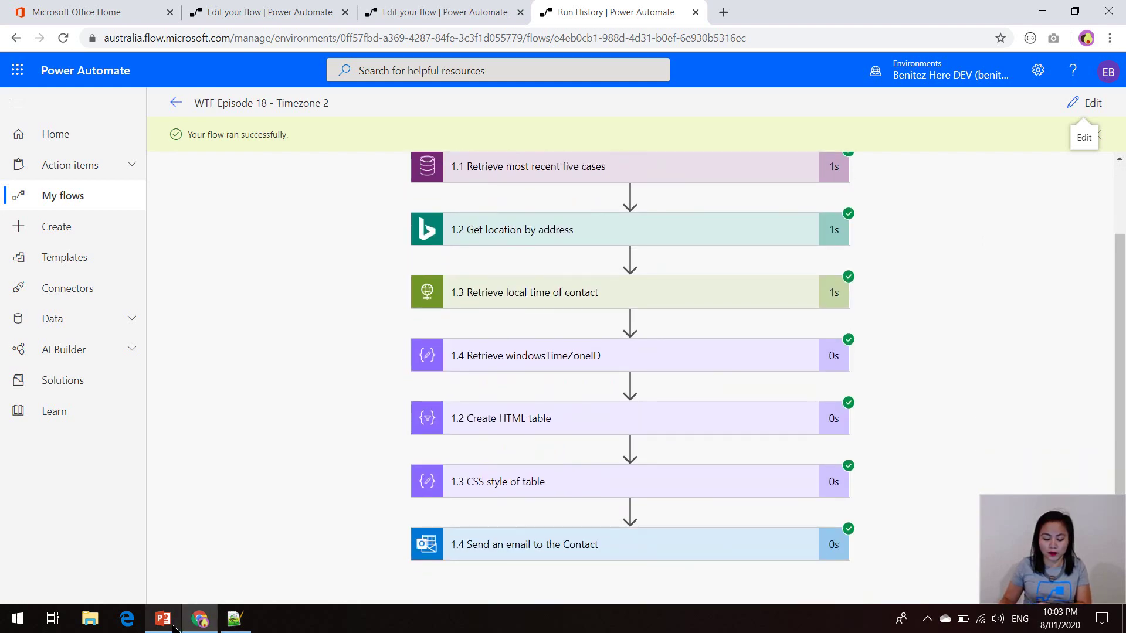
Present slide 9 again and advance to the first() standardname expression slide.
{"action": "left_click", "coordinate": [235, 620]}
{"action": "left_click", "coordinate": [165, 629]}
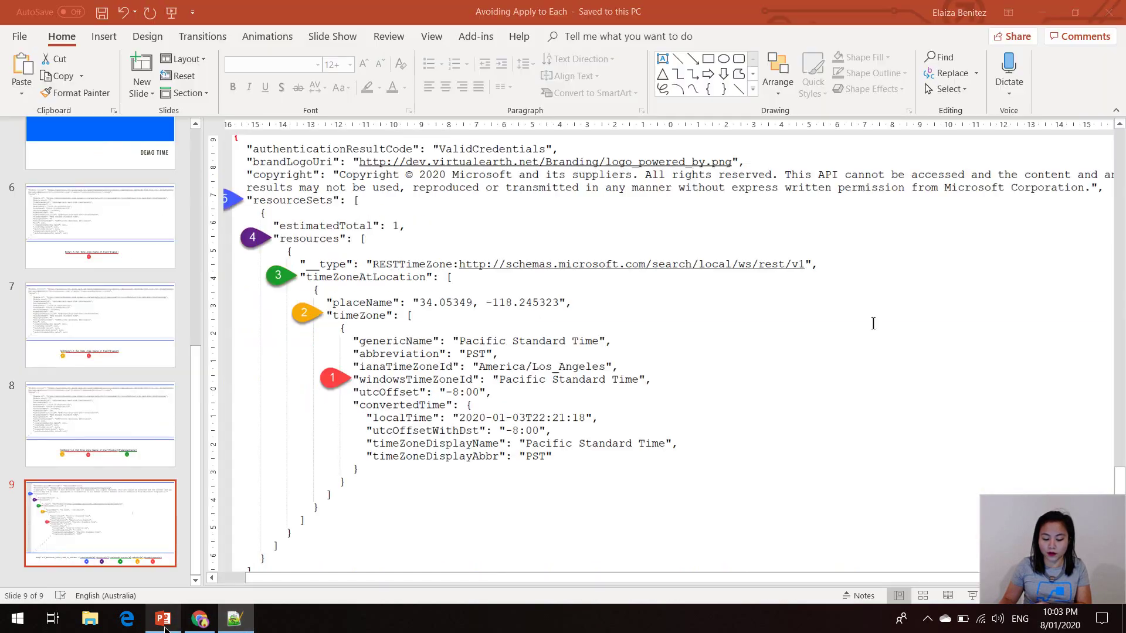
{"action": "left_click", "coordinate": [972, 595]}
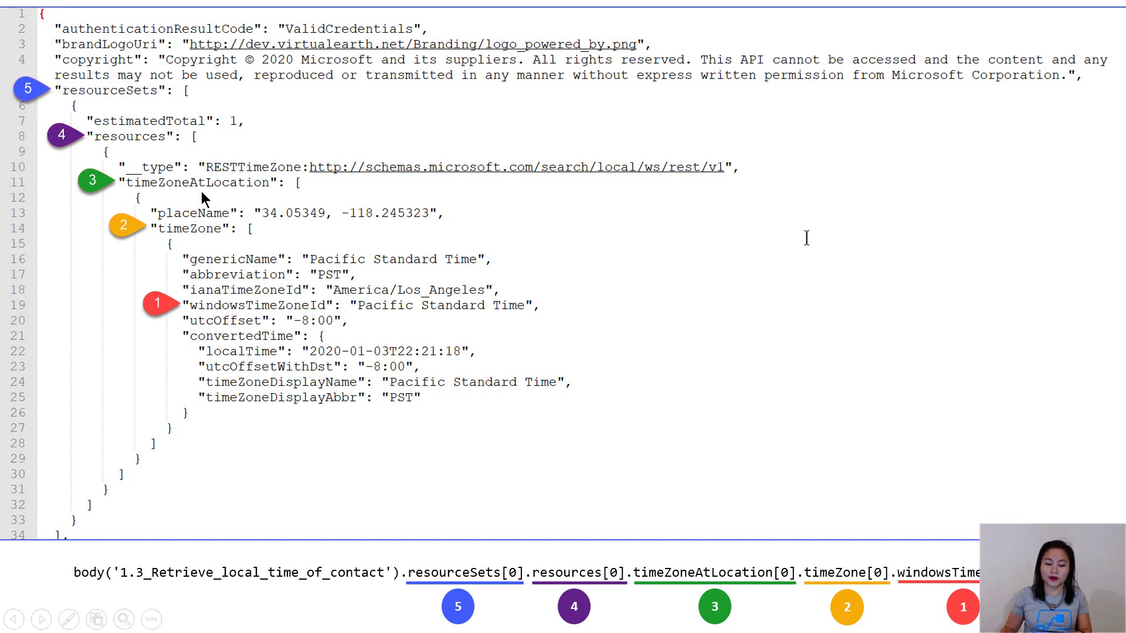
{"action": "left_click", "coordinate": [589, 401]}
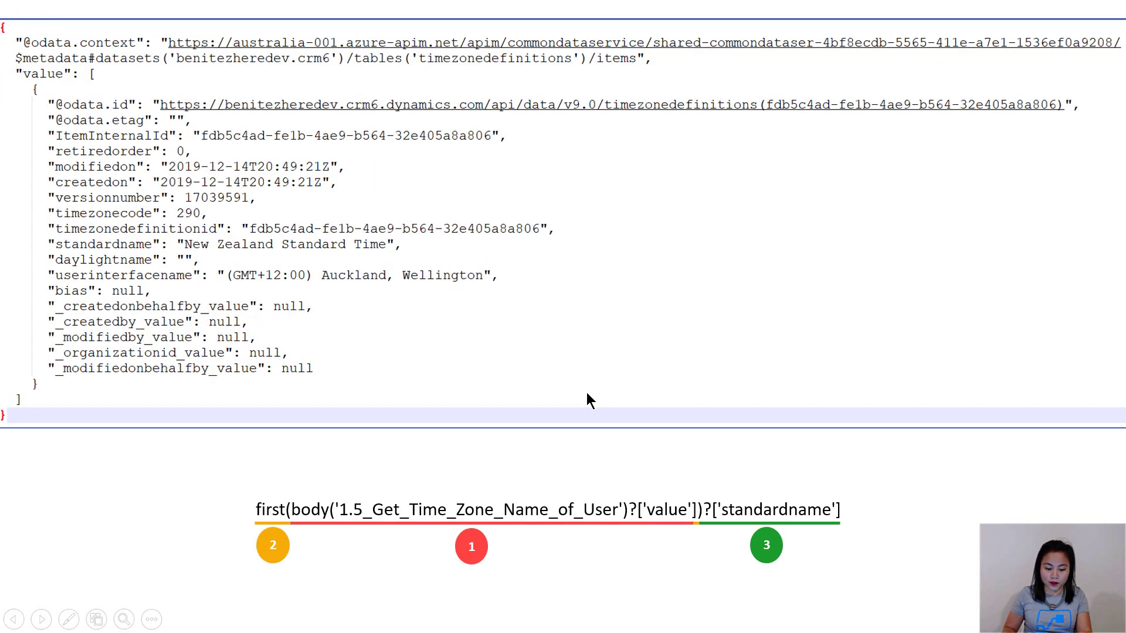